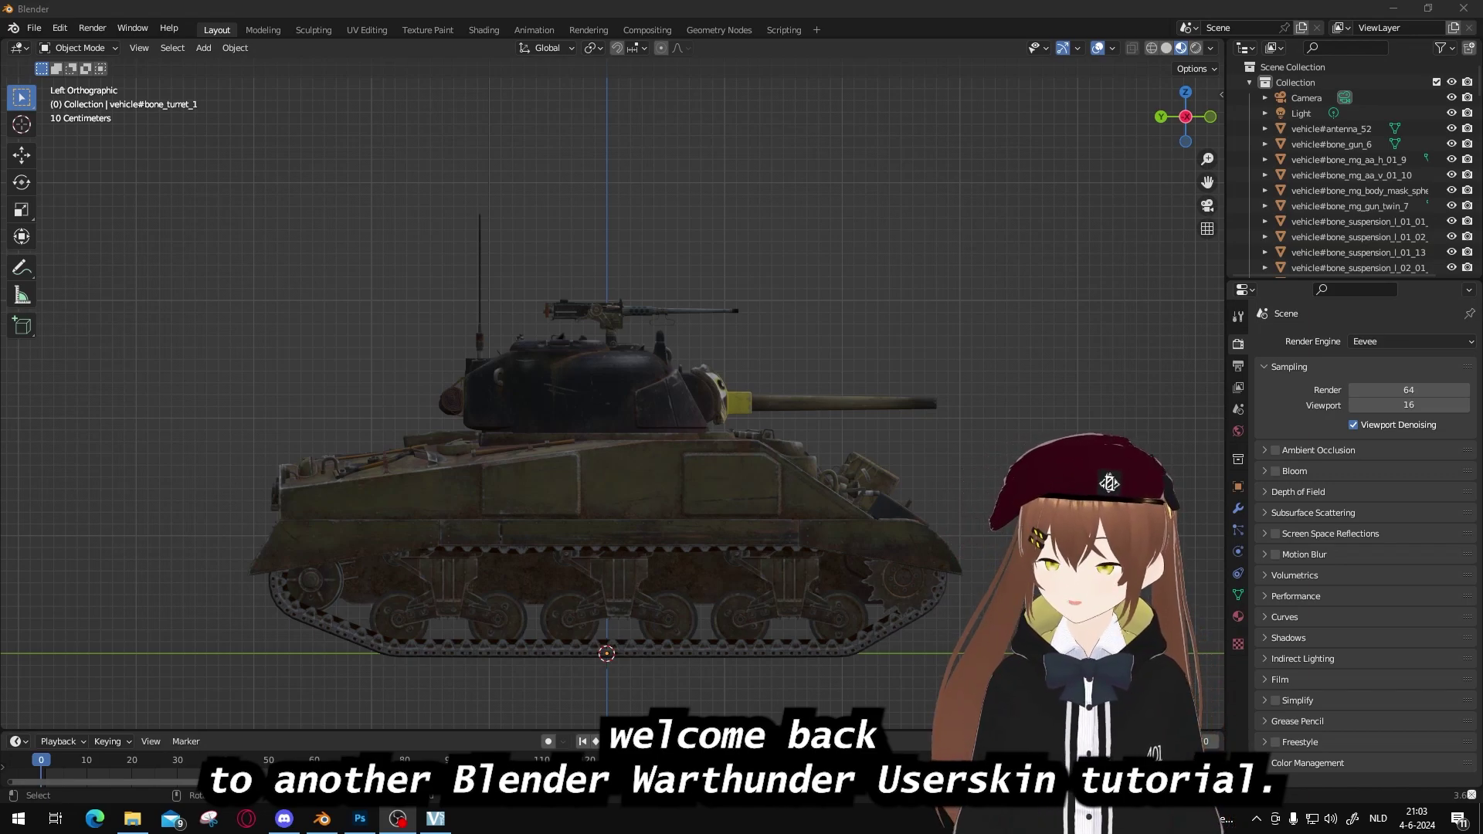
Examine both sides of the round turret up close, including how the character decal sits on its curved side.
{"action": "scroll", "coordinate": [712, 303], "scroll_direction": "up", "scroll_amount": 6}
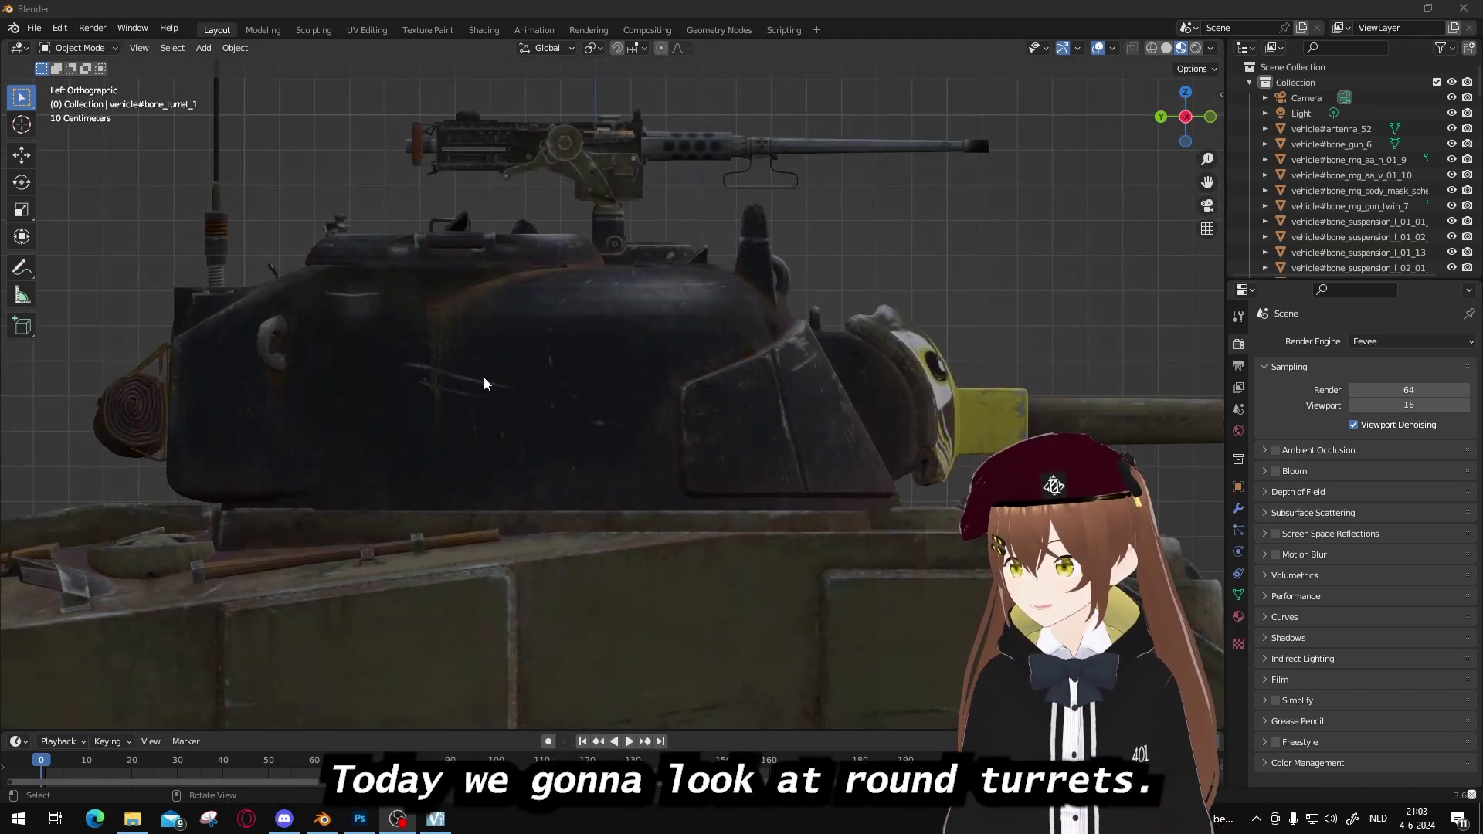
{"action": "middle_click_drag", "start_coordinate": [278, 400], "coordinate": [570, 397], "text": "shift"}
{"action": "scroll", "coordinate": [457, 351], "scroll_direction": "up", "scroll_amount": 3}
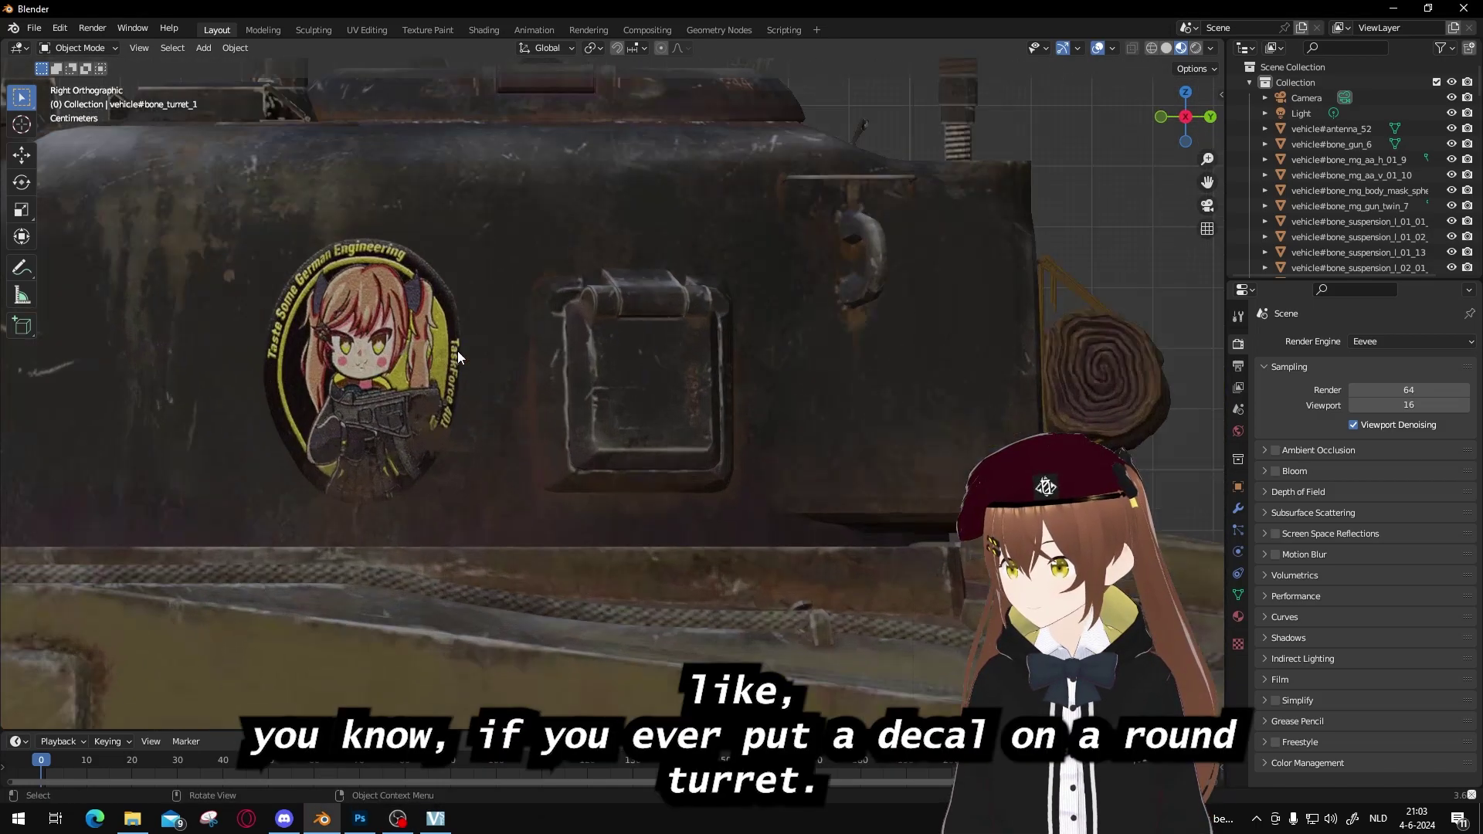
{"action": "middle_click_drag", "start_coordinate": [751, 457], "coordinate": [1043, 562], "text": "shift"}
{"action": "scroll", "coordinate": [679, 491], "scroll_direction": "up", "scroll_amount": 1}
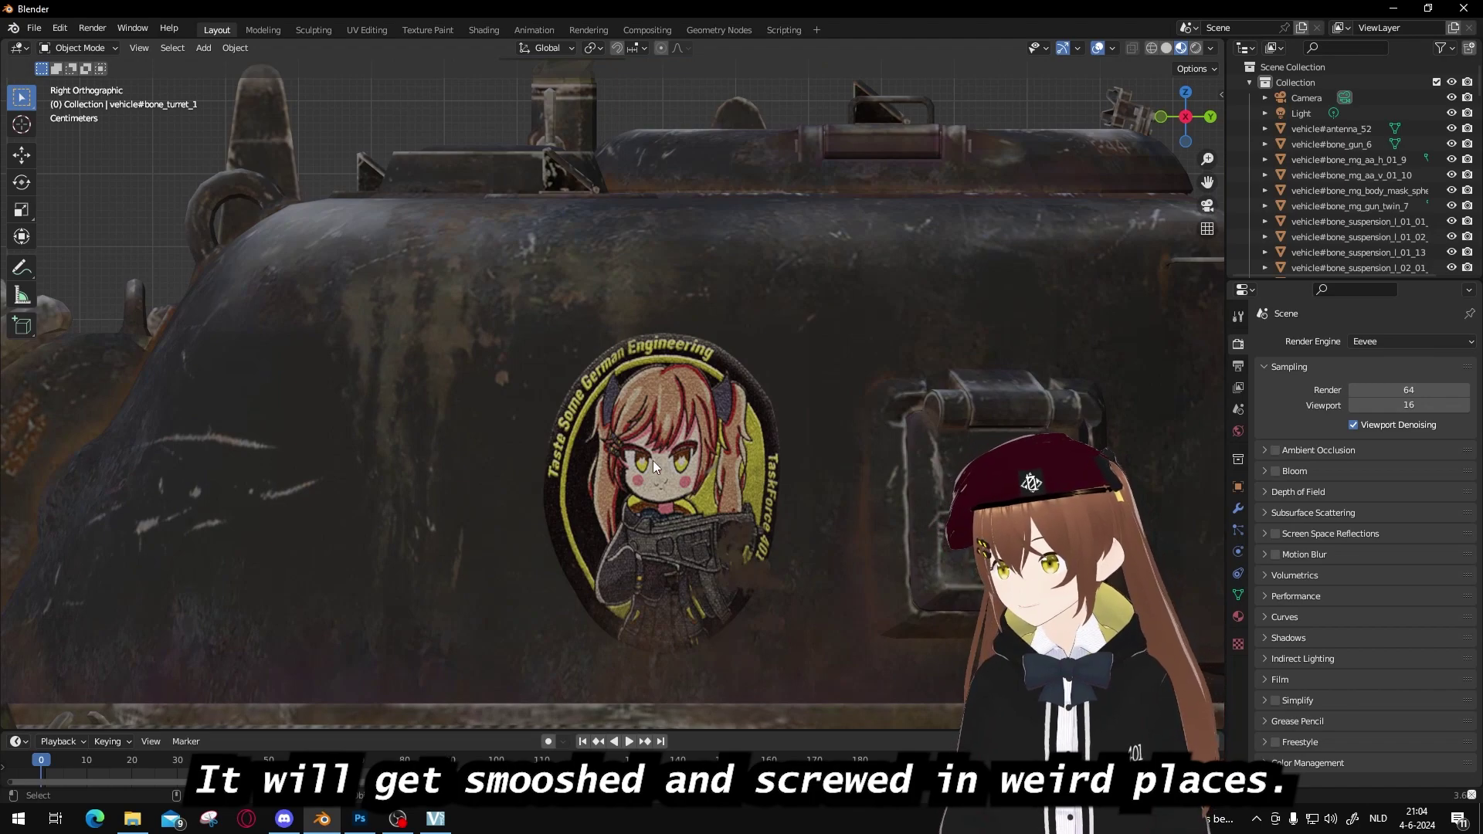
{"action": "scroll", "coordinate": [558, 511], "scroll_direction": "down", "scroll_amount": 6}
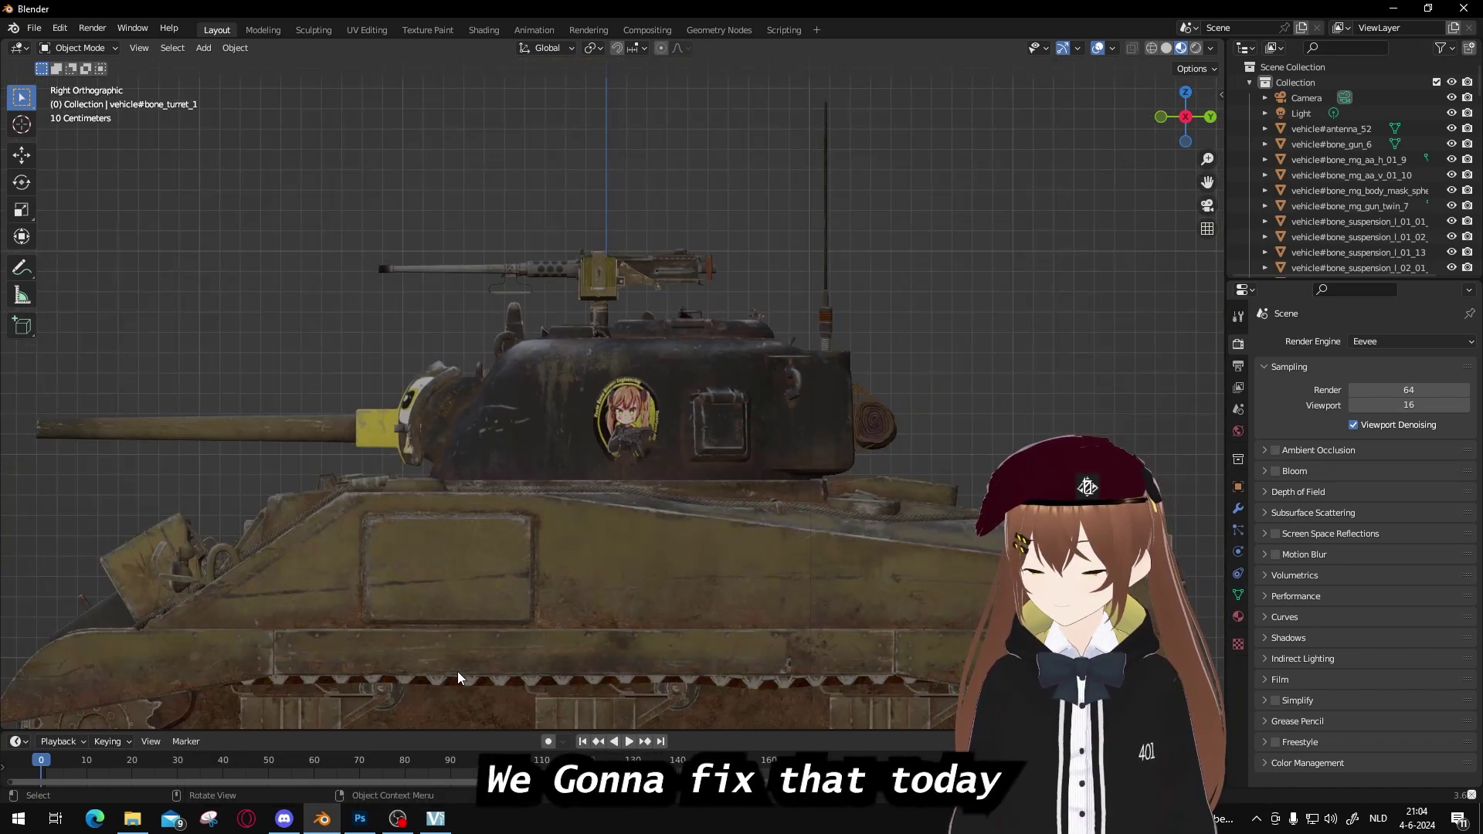
Switch to Photoshop to inspect the decal's placement on the flat turret texture, and compare it with the model in Blender.
{"action": "left_click", "coordinate": [360, 819]}
{"action": "scroll", "coordinate": [579, 532], "scroll_direction": "up", "scroll_amount": 11, "text": "alt"}
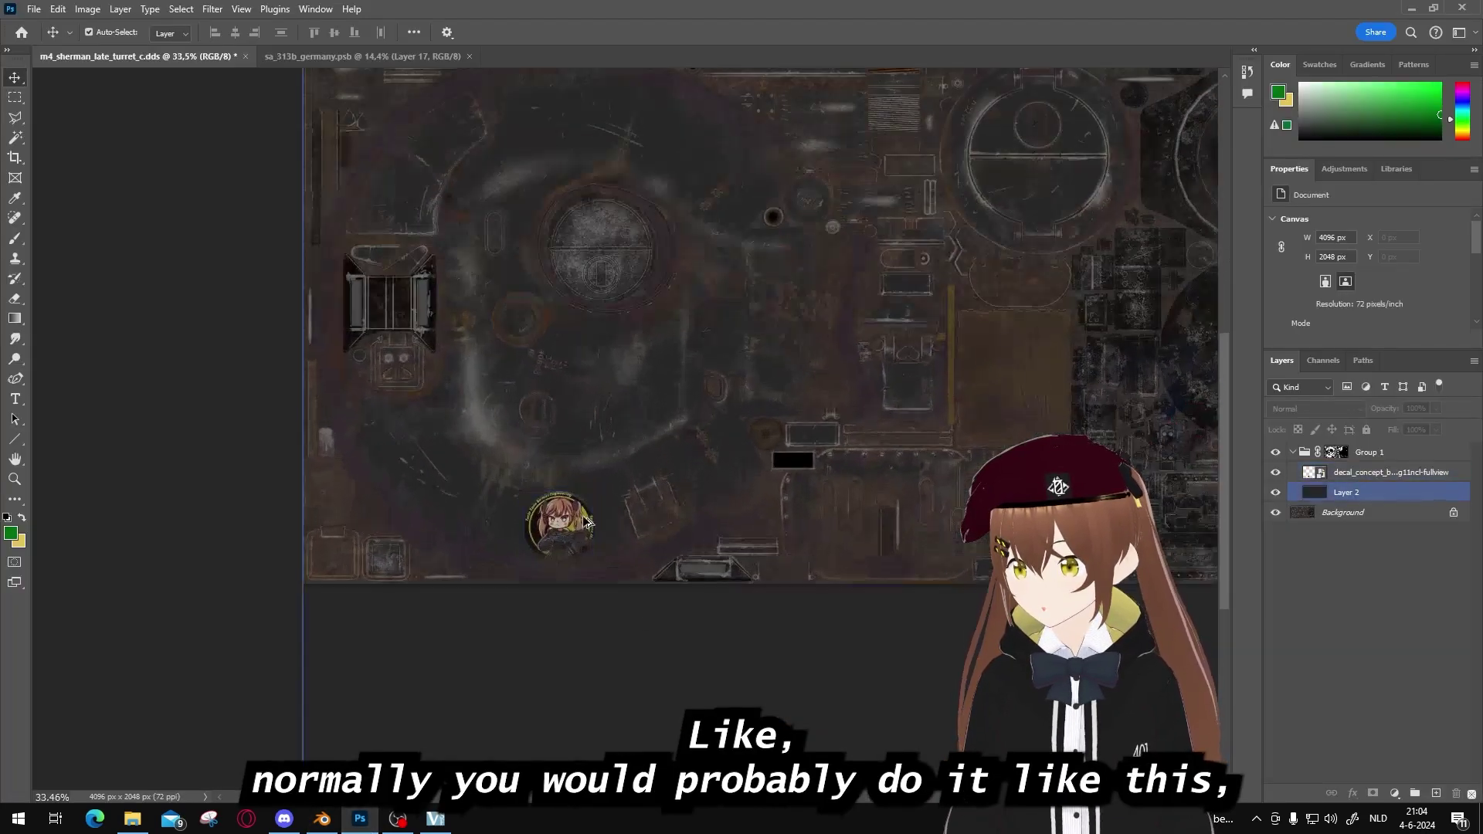
{"action": "scroll", "coordinate": [587, 523], "scroll_direction": "up", "scroll_amount": 4, "text": "alt"}
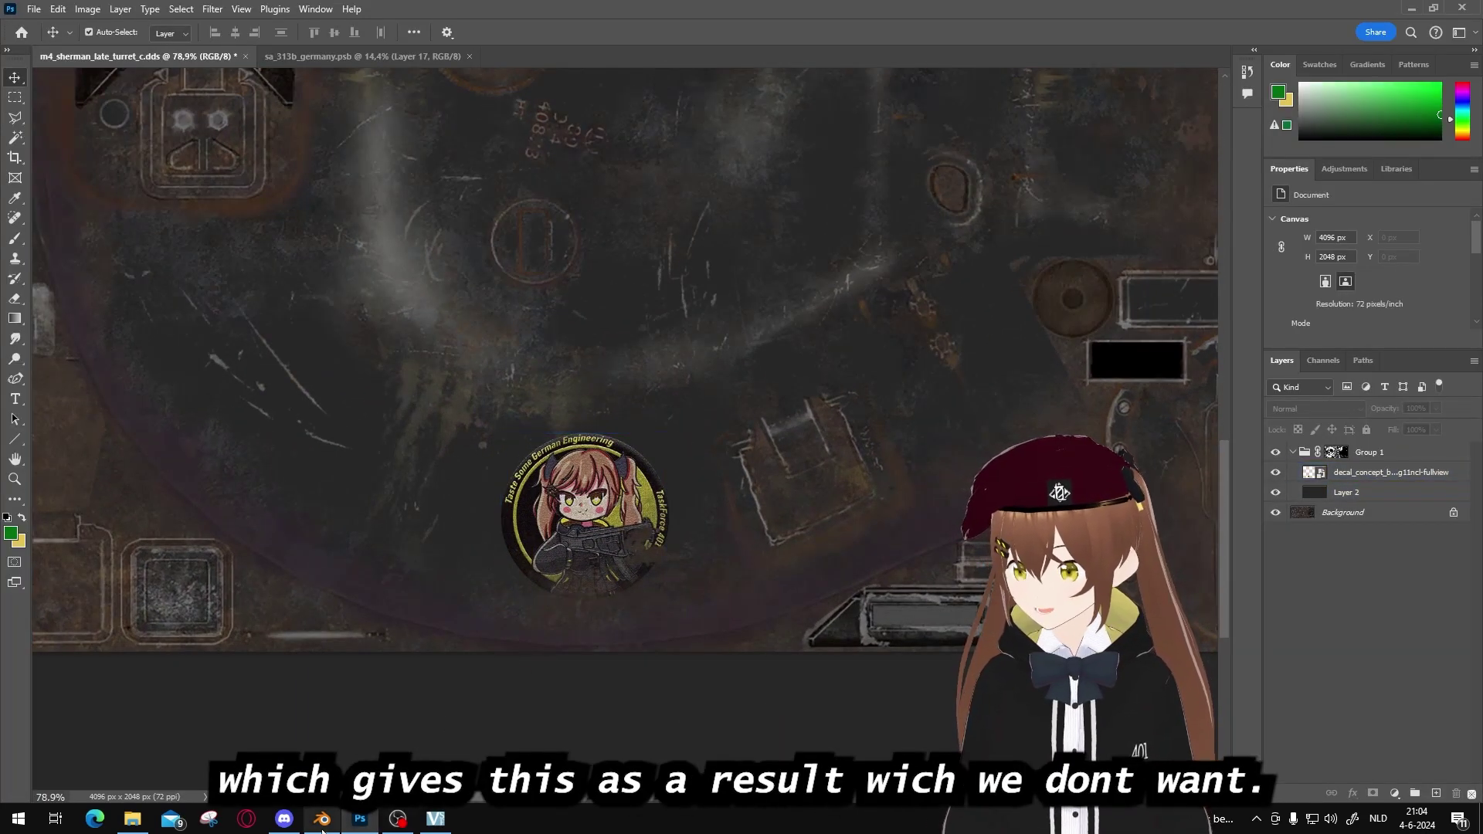
{"action": "left_click", "coordinate": [323, 825]}
{"action": "scroll", "coordinate": [753, 317], "scroll_direction": "up", "scroll_amount": 5}
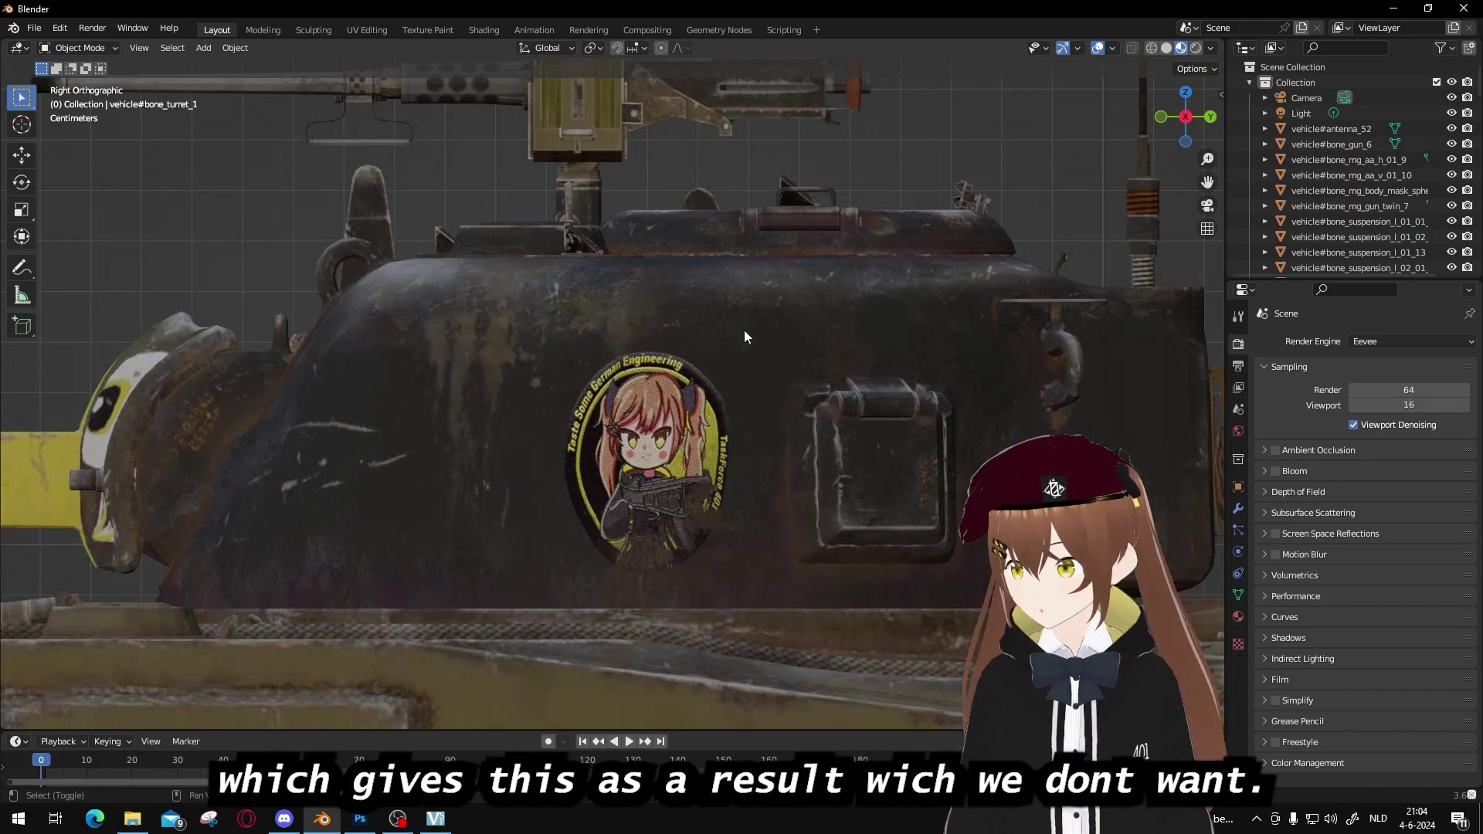
Switch to Photoshop and move the background colour layer, Layer 2, out of Group 1 to the top of the layer stack.
{"action": "left_click", "coordinate": [360, 819]}
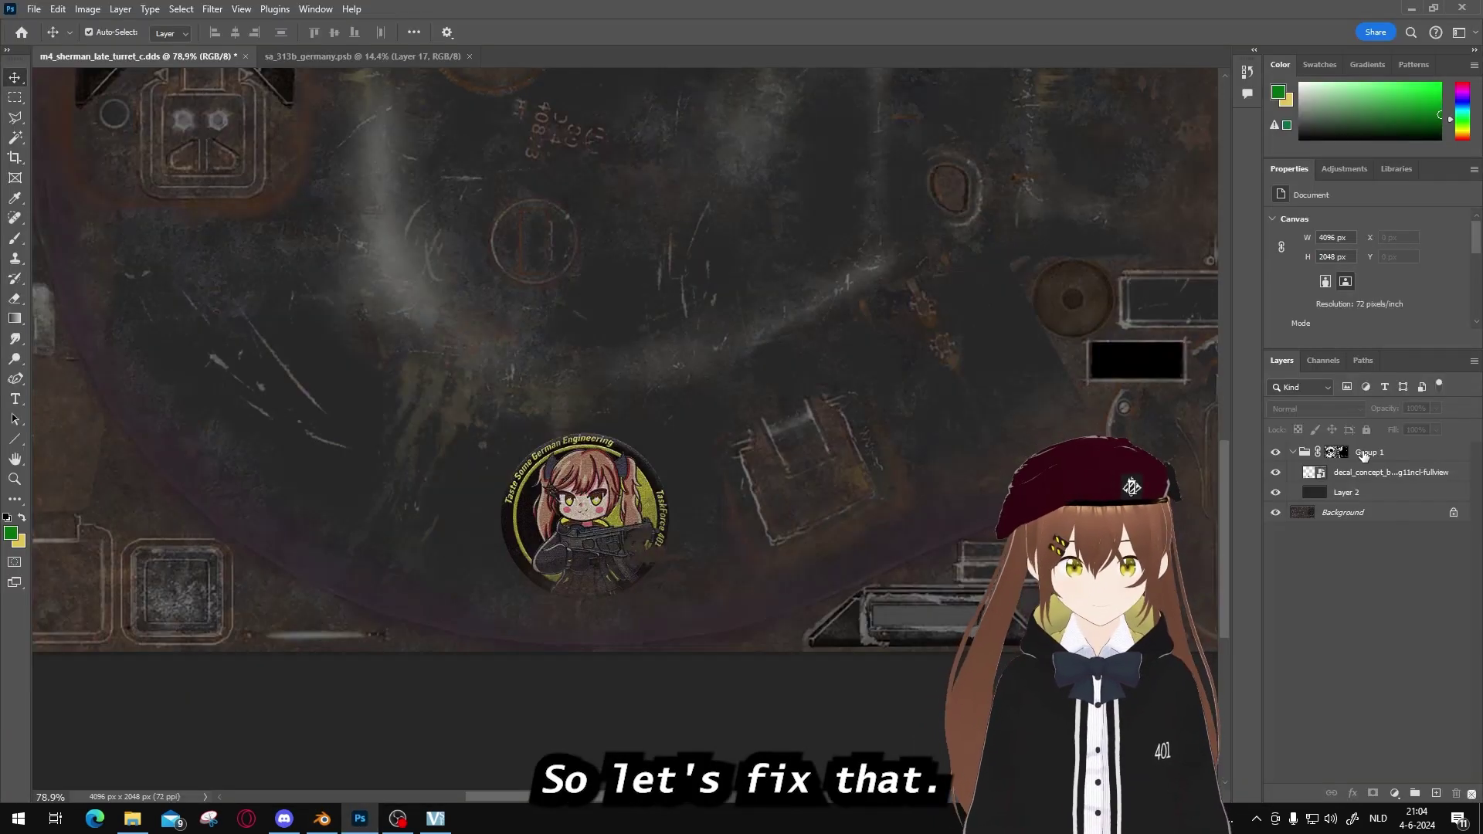
{"action": "left_click", "coordinate": [1319, 499]}
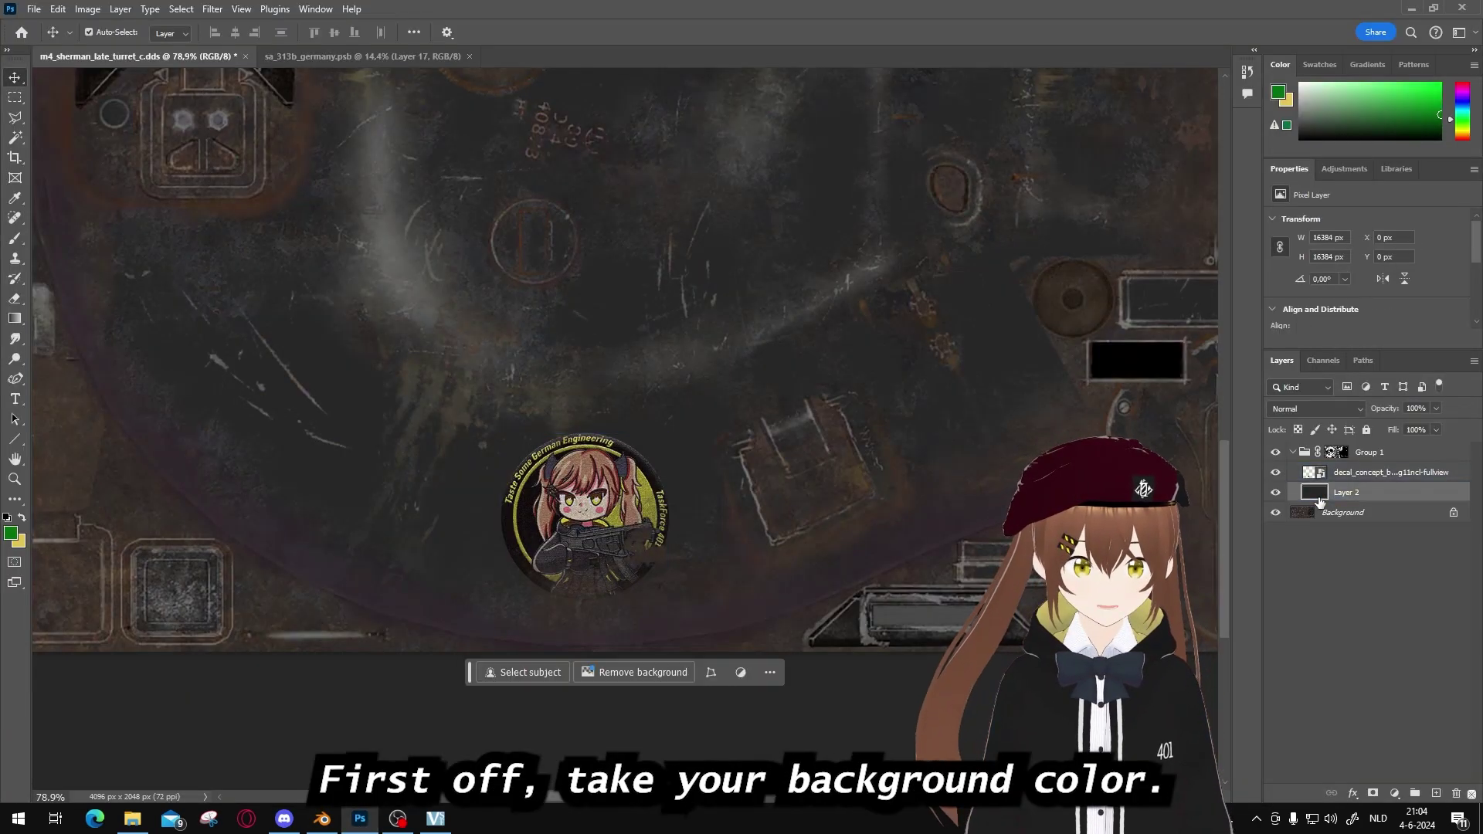
{"action": "left_click", "coordinate": [1273, 493]}
{"action": "left_click", "coordinate": [1272, 494]}
{"action": "left_click_drag", "start_coordinate": [1334, 496], "coordinate": [1343, 445]}
{"action": "scroll", "coordinate": [618, 460], "scroll_direction": "down", "scroll_amount": 6, "text": "alt"}
{"action": "scroll", "coordinate": [850, 259], "scroll_direction": "up", "scroll_amount": 1, "text": "alt"}
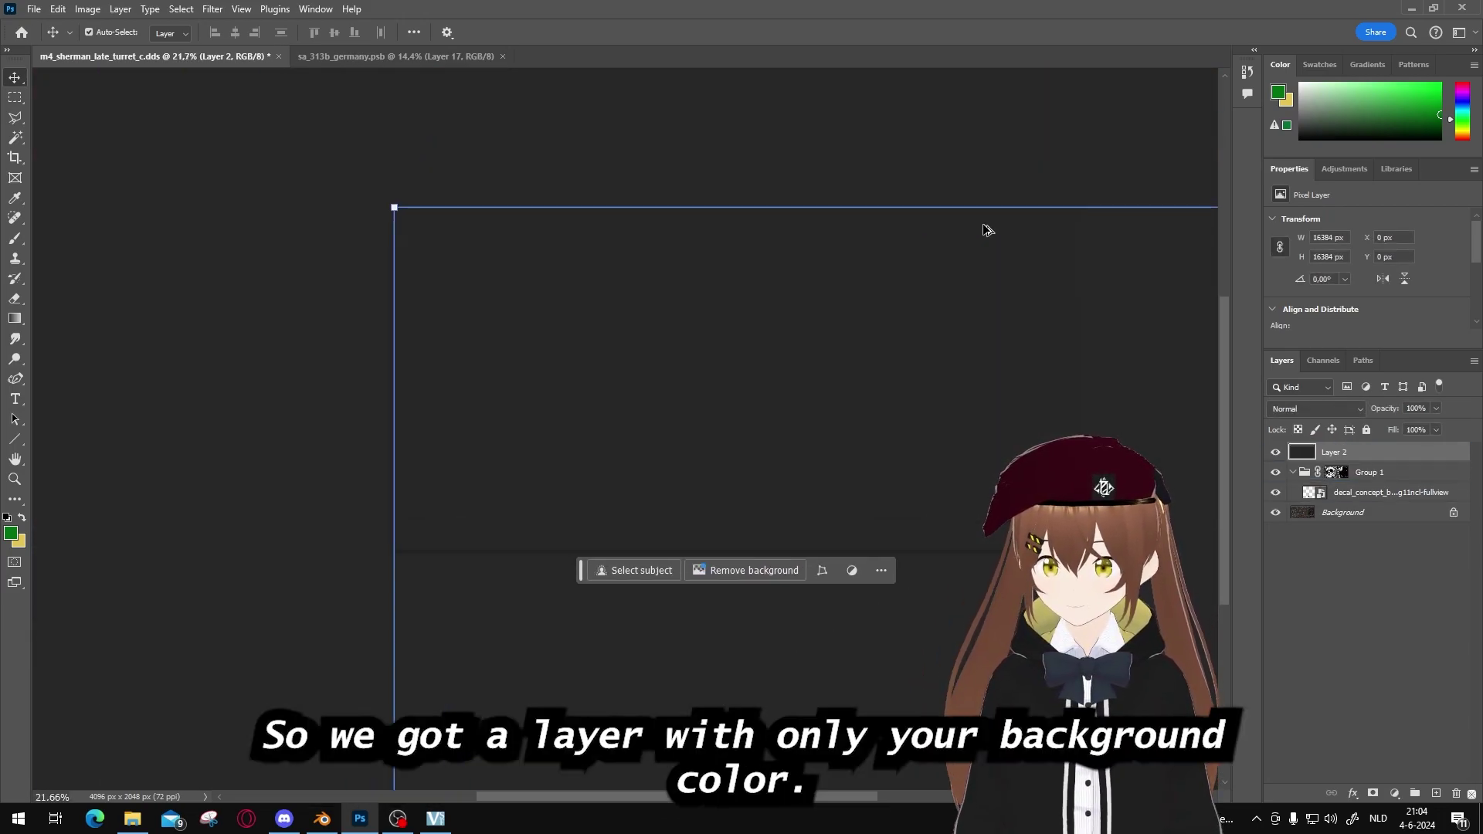
Quick-export the plain background texture as m4_sherman_late_turret_c.png to the Downloads folder, replacing the existing file.
{"action": "left_click", "coordinate": [34, 8]}
{"action": "mouse_move", "coordinate": [54, 277]}
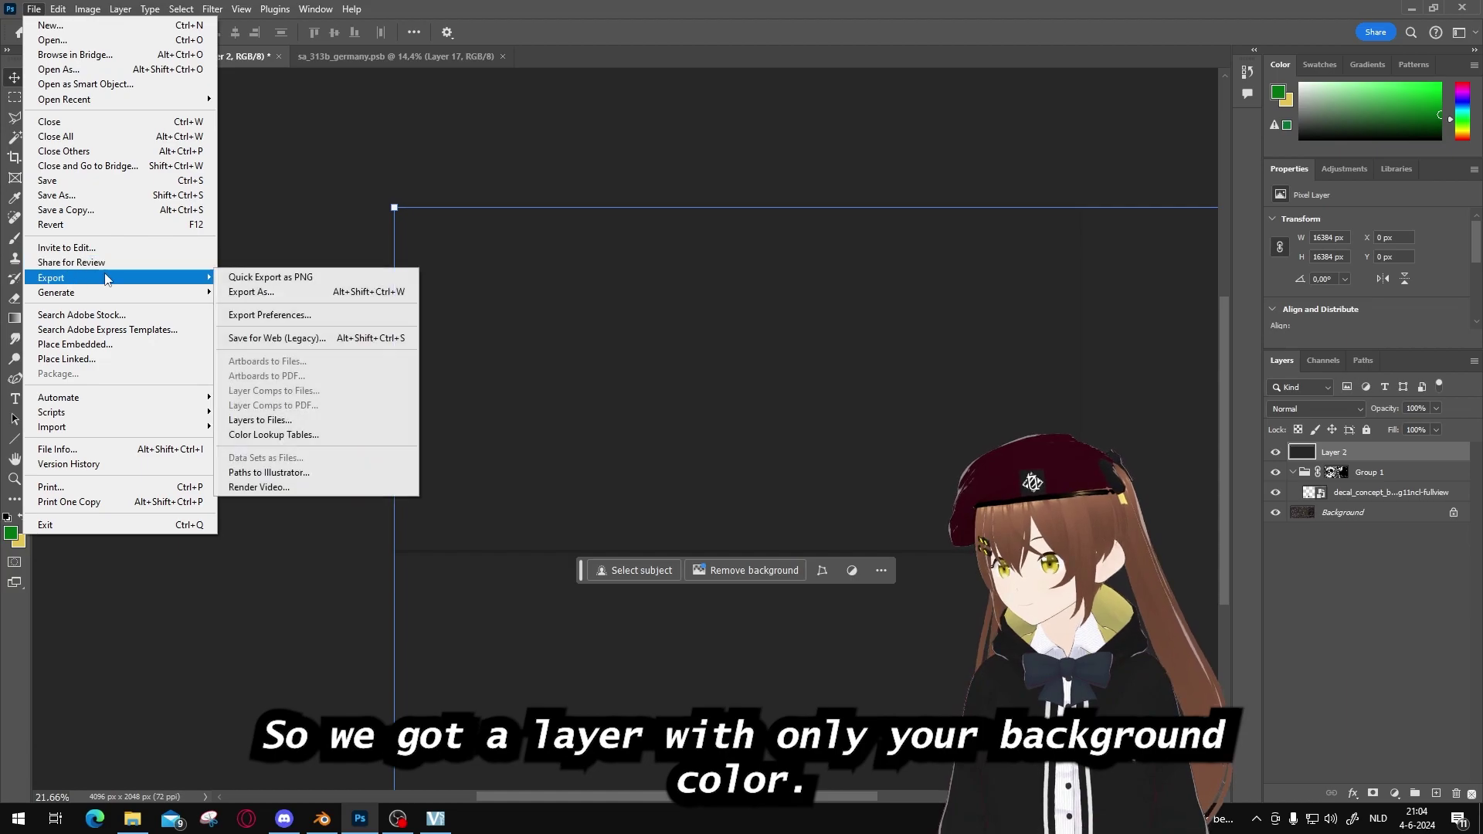
{"action": "left_click", "coordinate": [302, 277]}
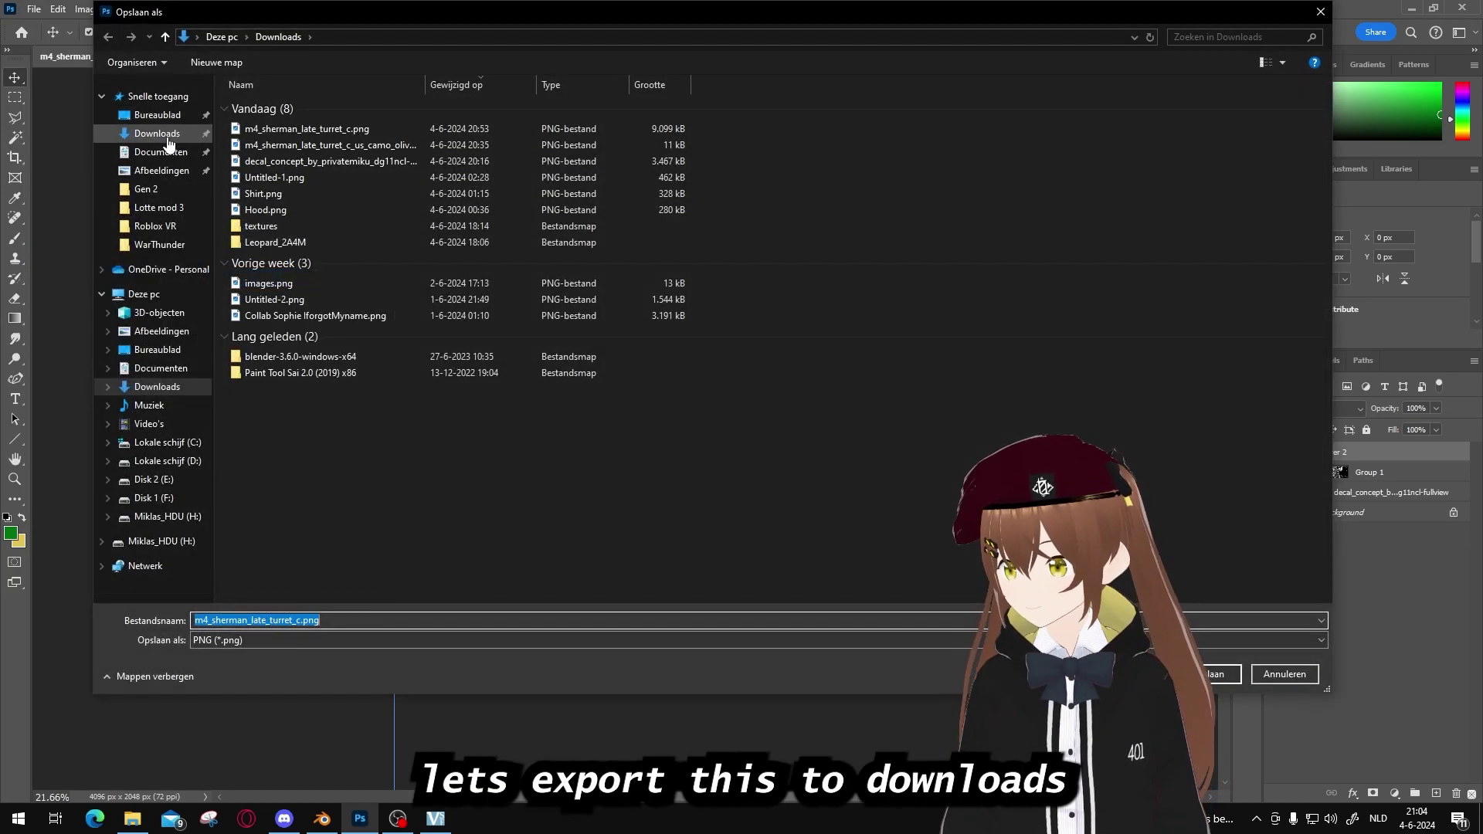
{"action": "left_click", "coordinate": [158, 133]}
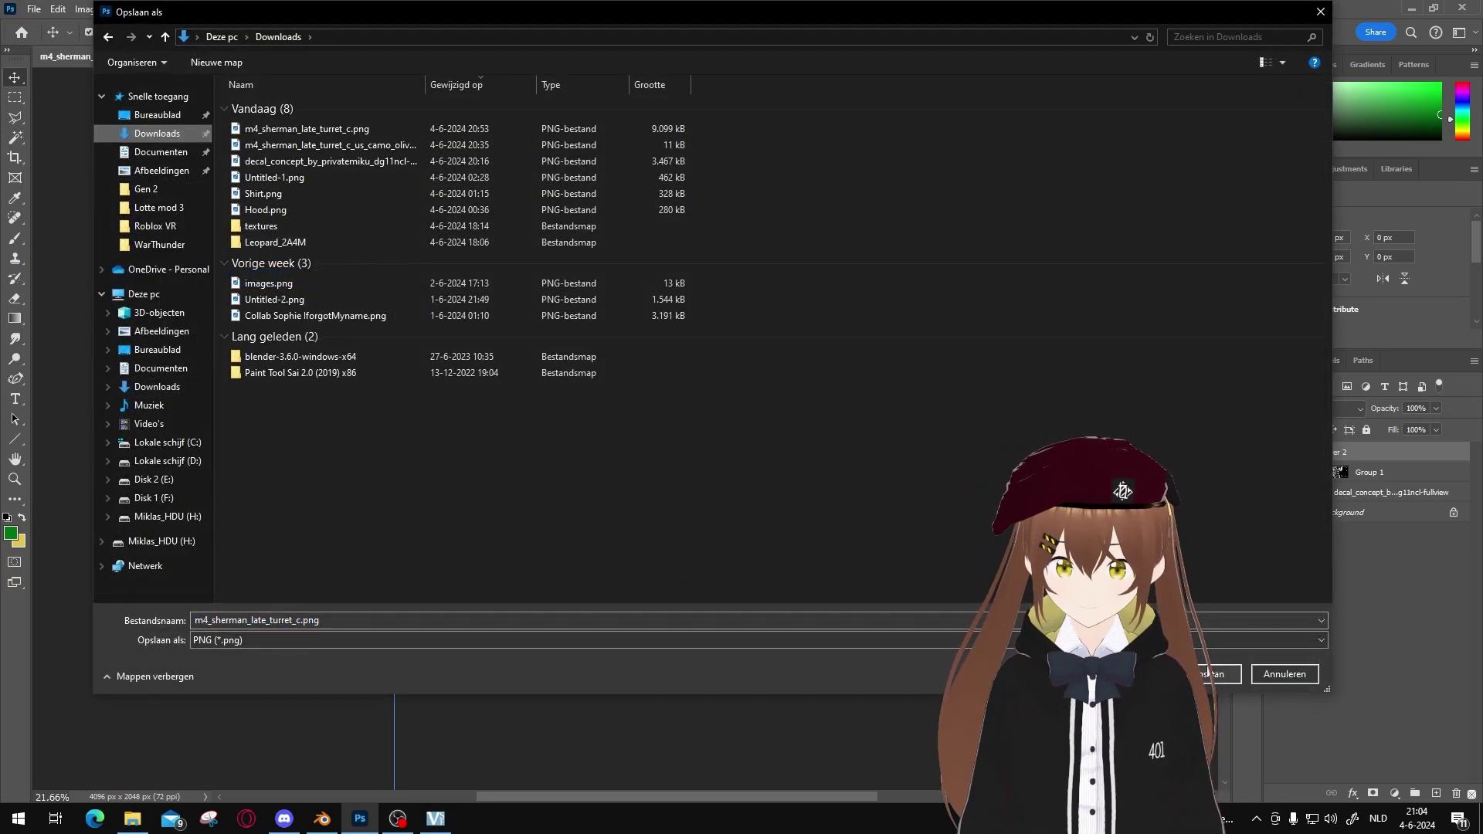
{"action": "left_click", "coordinate": [1210, 675]}
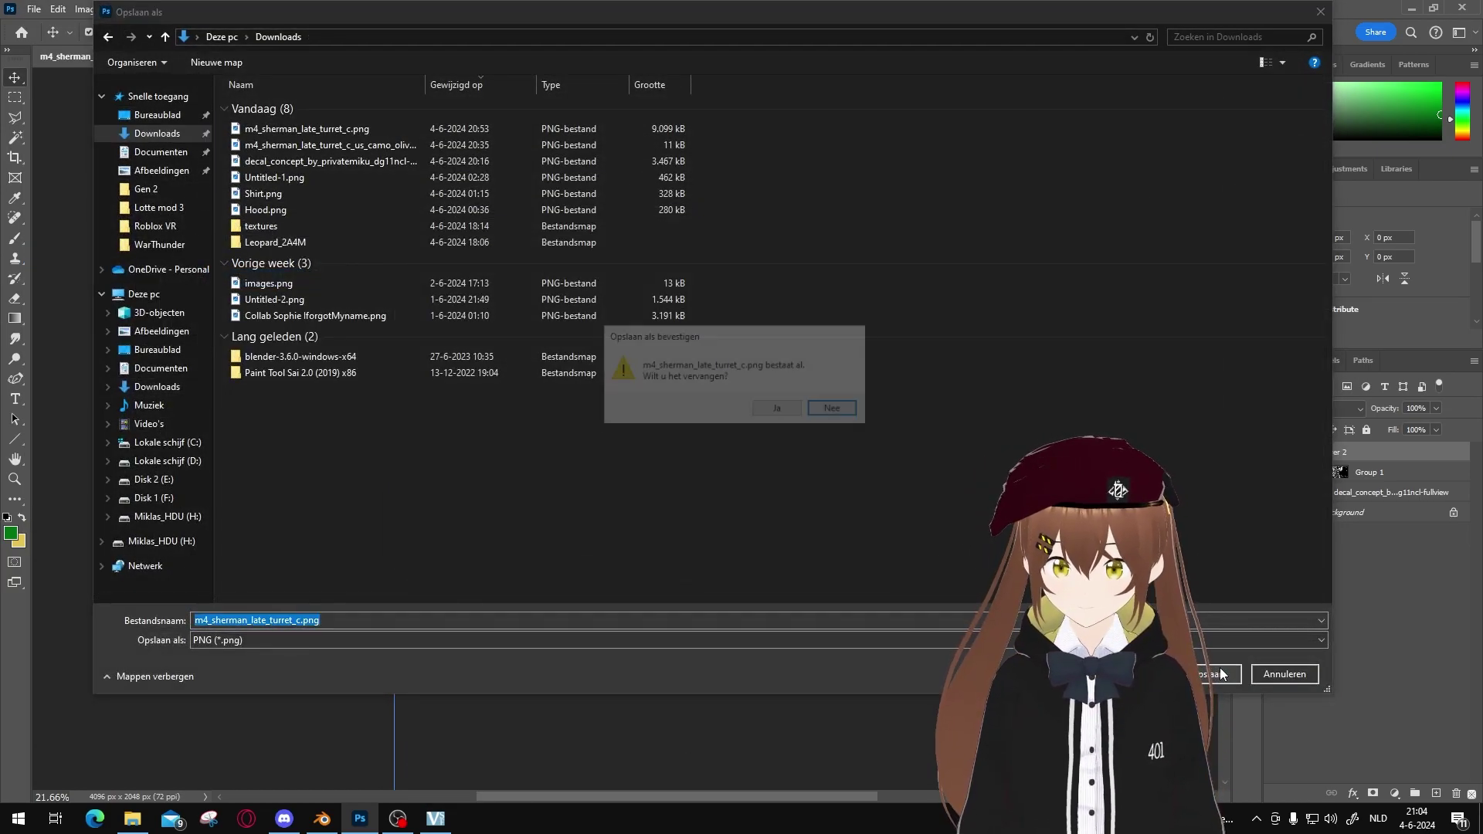
{"action": "left_click", "coordinate": [779, 410]}
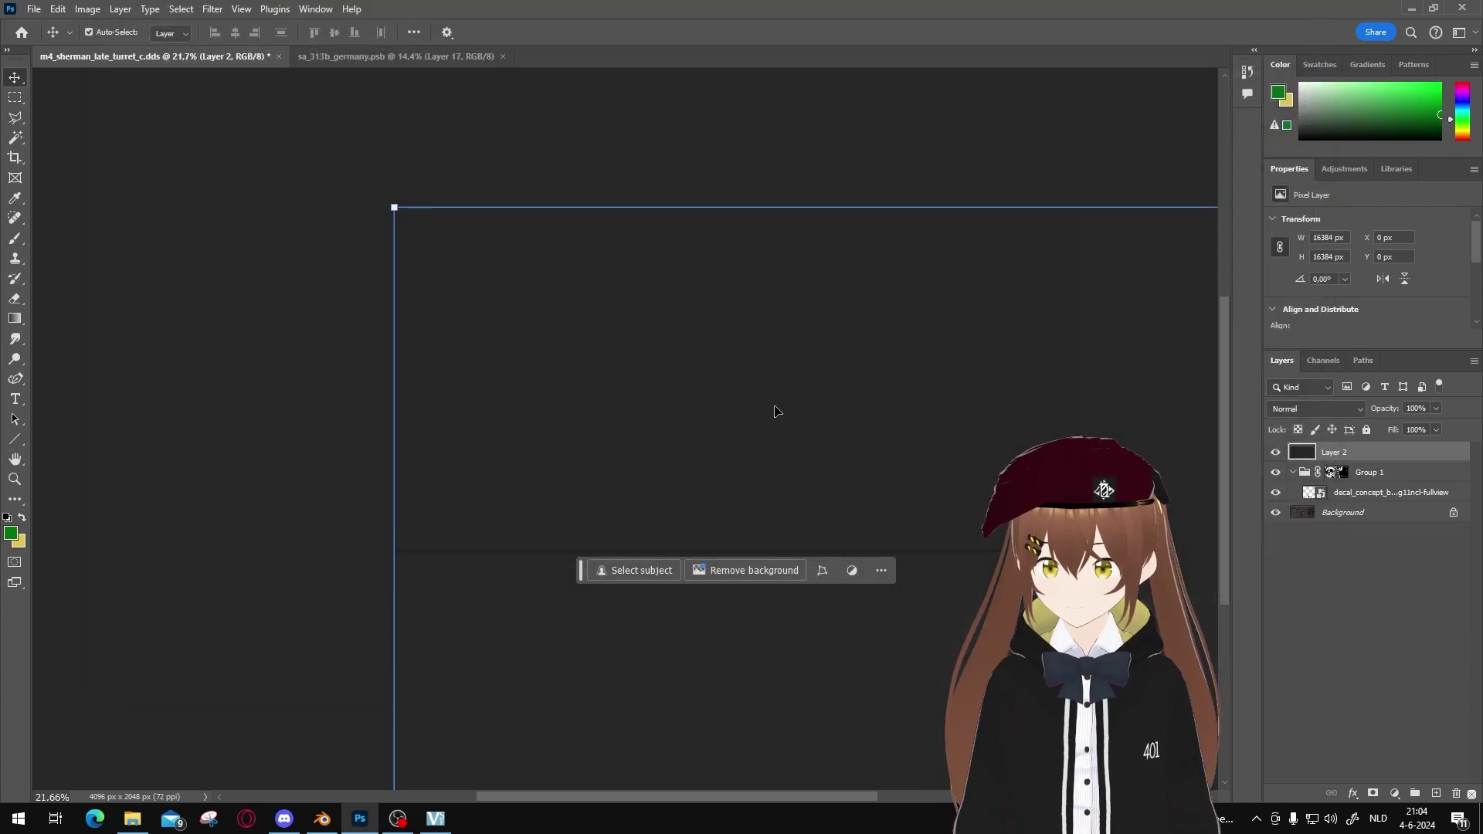
Switch to Blender and replace the turret's texture image with m4_sherman_late_turret_c.png from Downloads in the Texture Paint workspace.
{"action": "left_click", "coordinate": [337, 821]}
{"action": "left_click", "coordinate": [634, 244]}
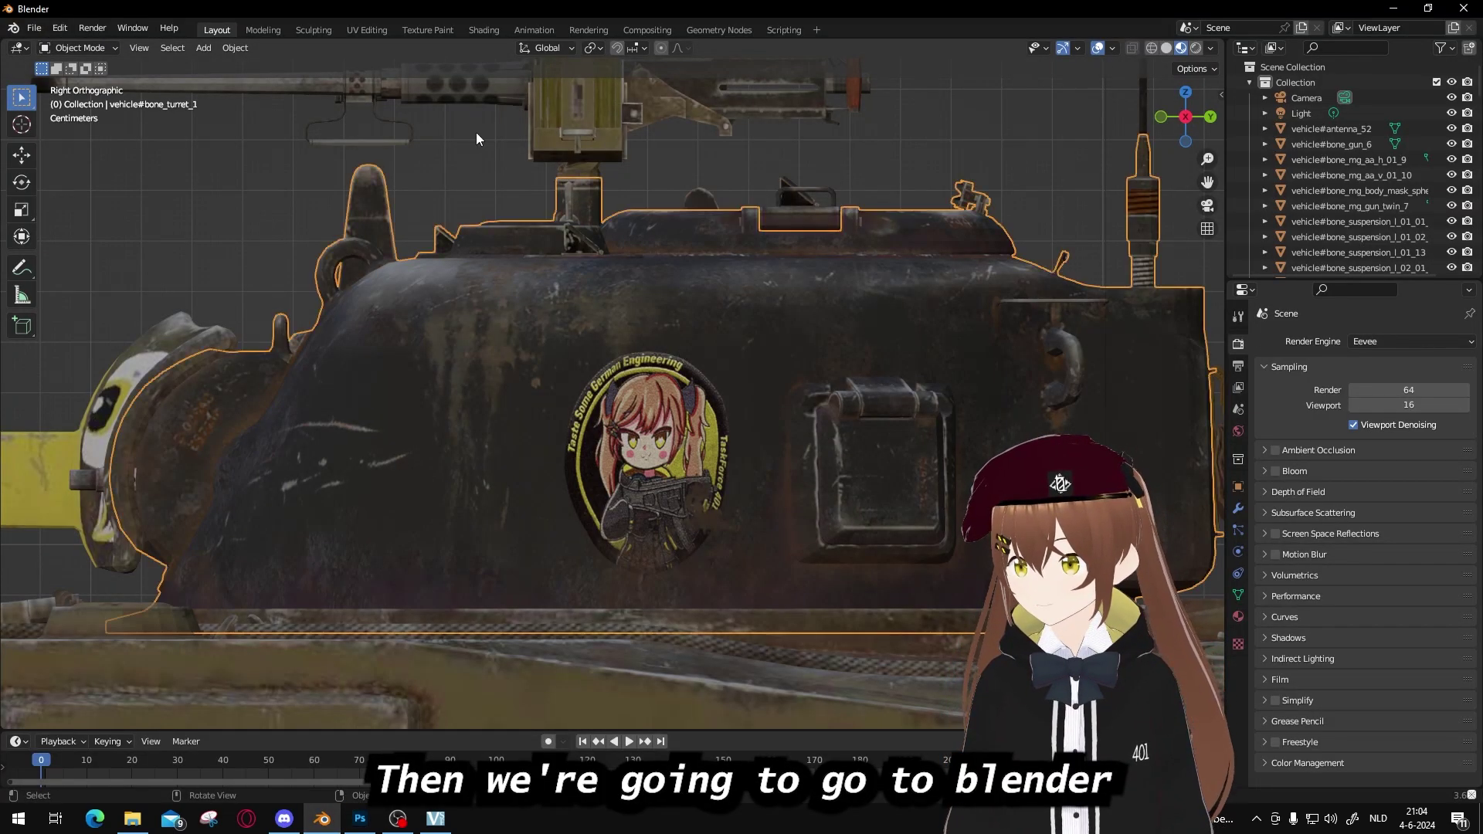
{"action": "left_click", "coordinate": [428, 30]}
{"action": "left_click", "coordinate": [139, 48]}
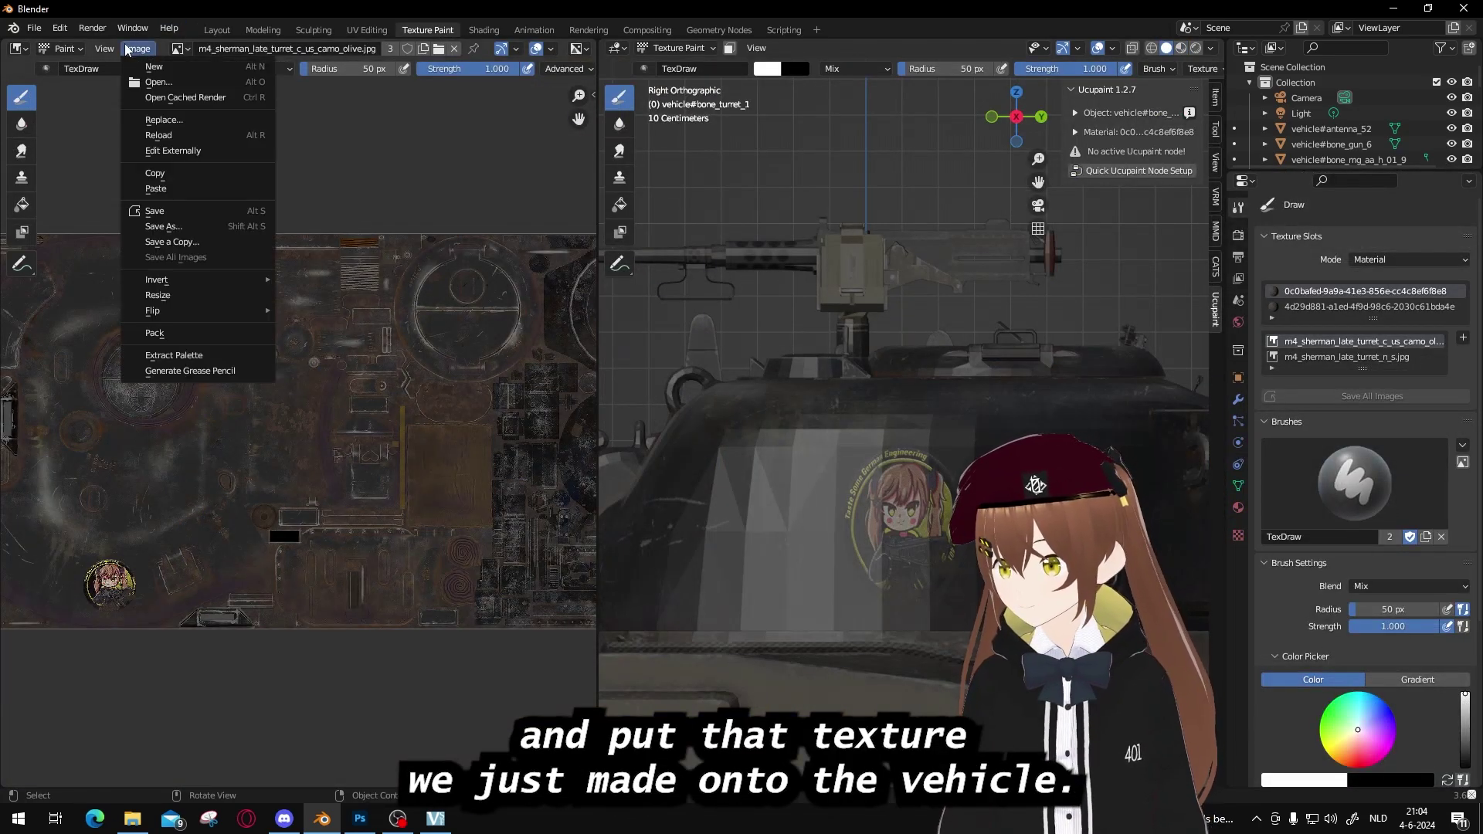
{"action": "left_click", "coordinate": [205, 122]}
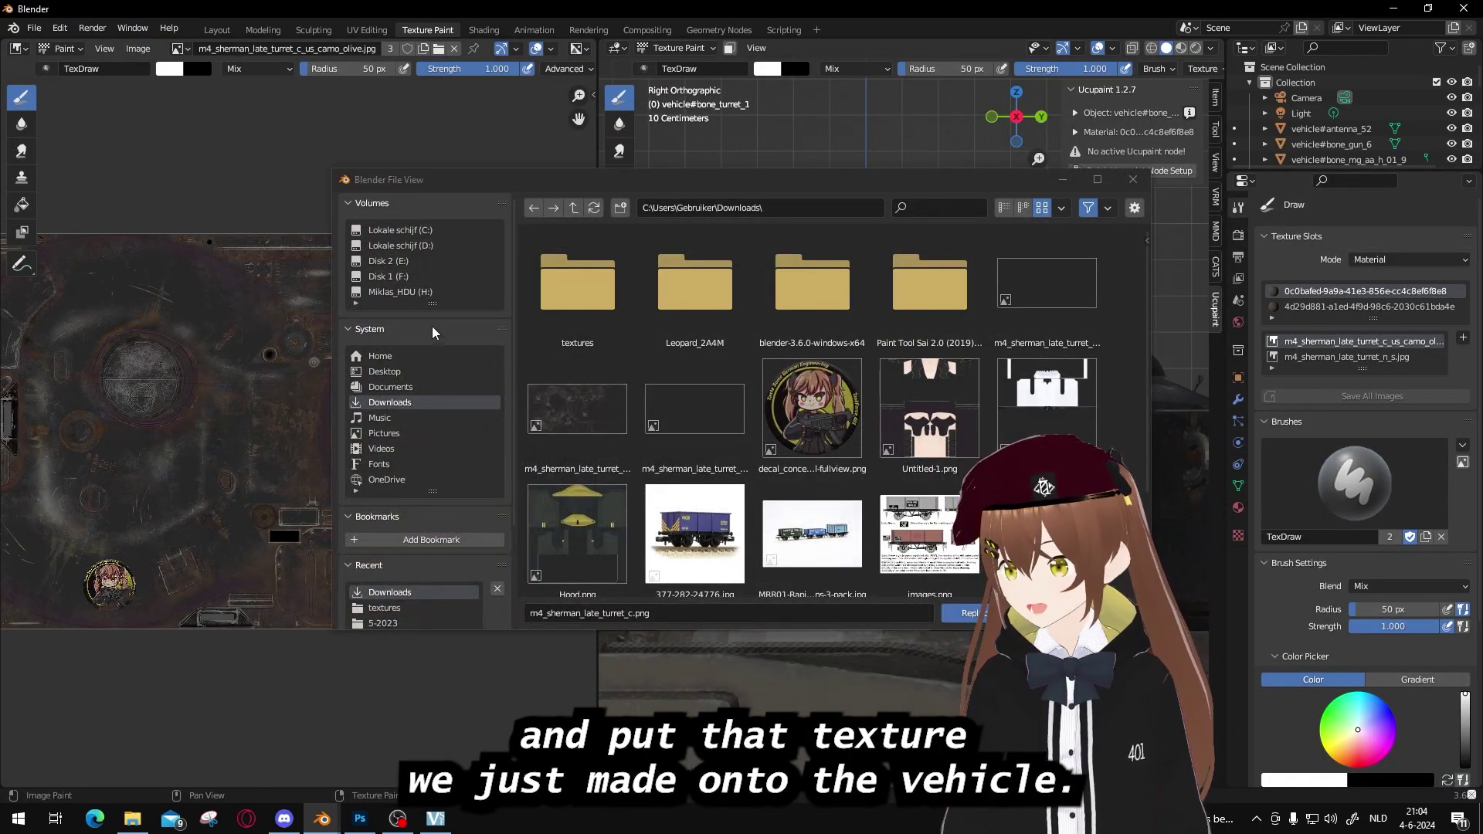
{"action": "double_click", "coordinate": [1079, 292]}
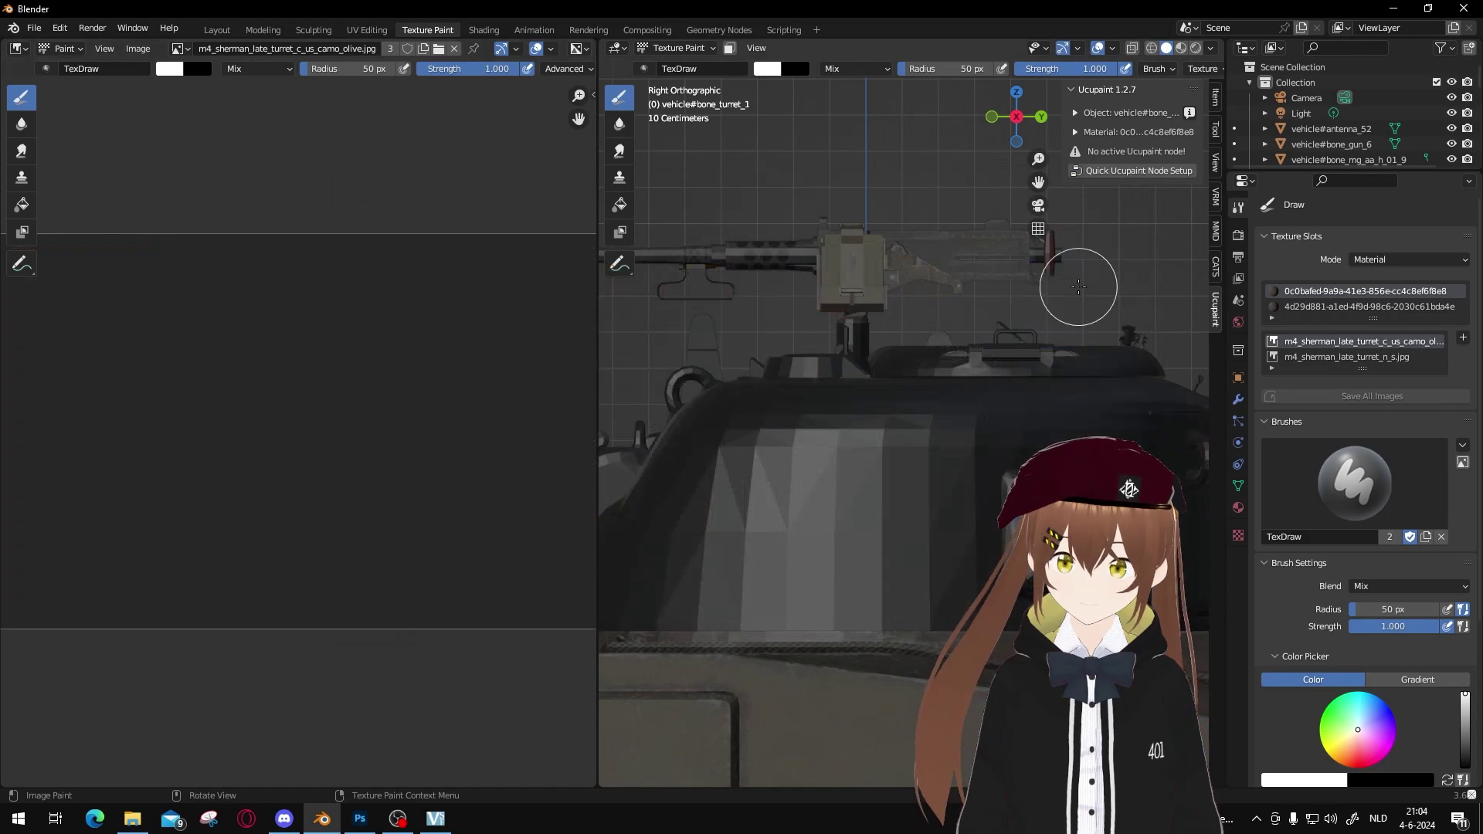
Examine the turret with its plain texture in the Layout workspace from the front and the right side.
{"action": "scroll", "coordinate": [770, 254], "scroll_direction": "down", "scroll_amount": 4}
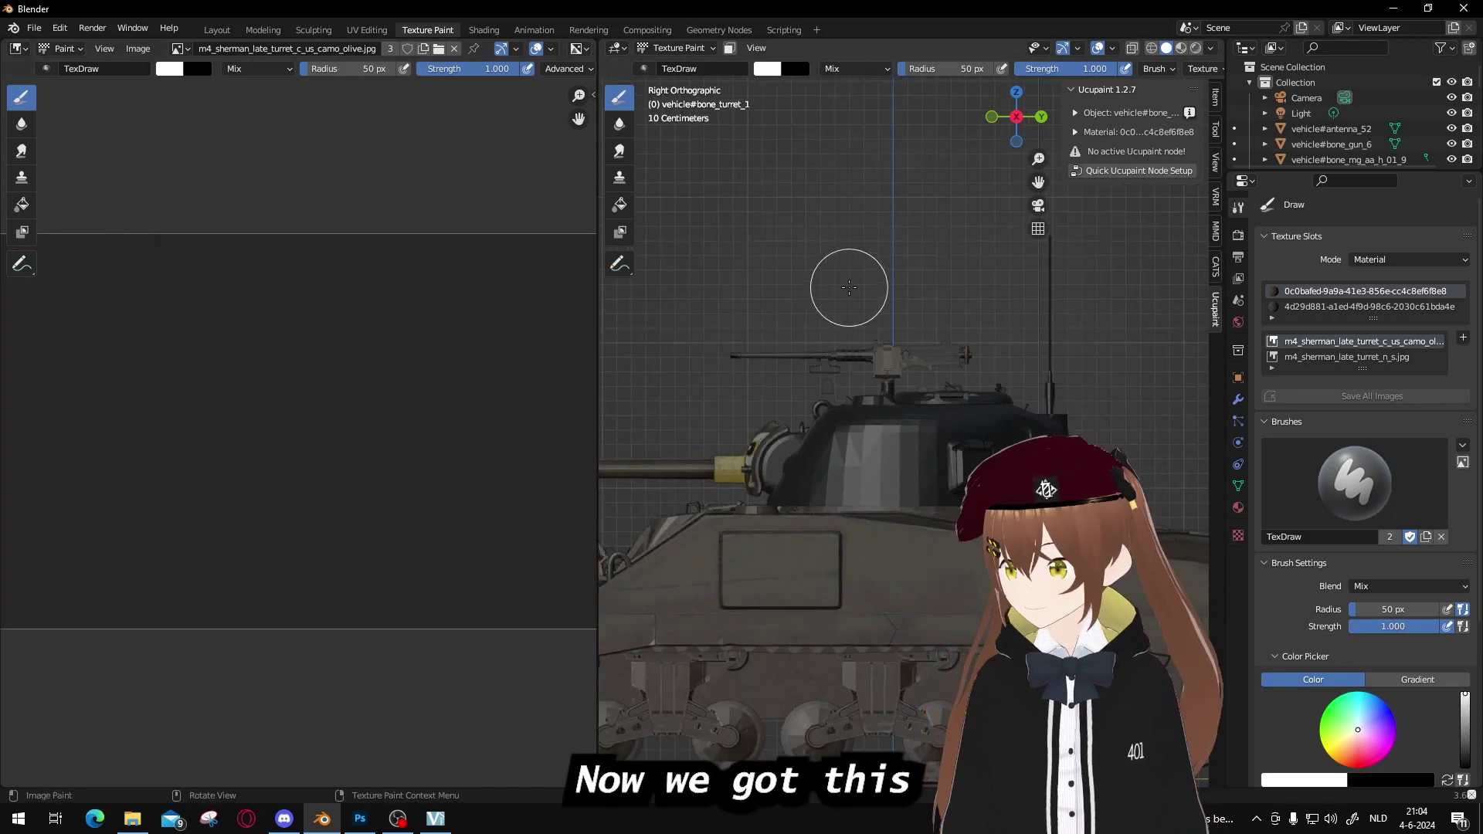
{"action": "scroll", "coordinate": [857, 286], "scroll_direction": "up", "scroll_amount": 3}
{"action": "left_click", "coordinate": [217, 30]}
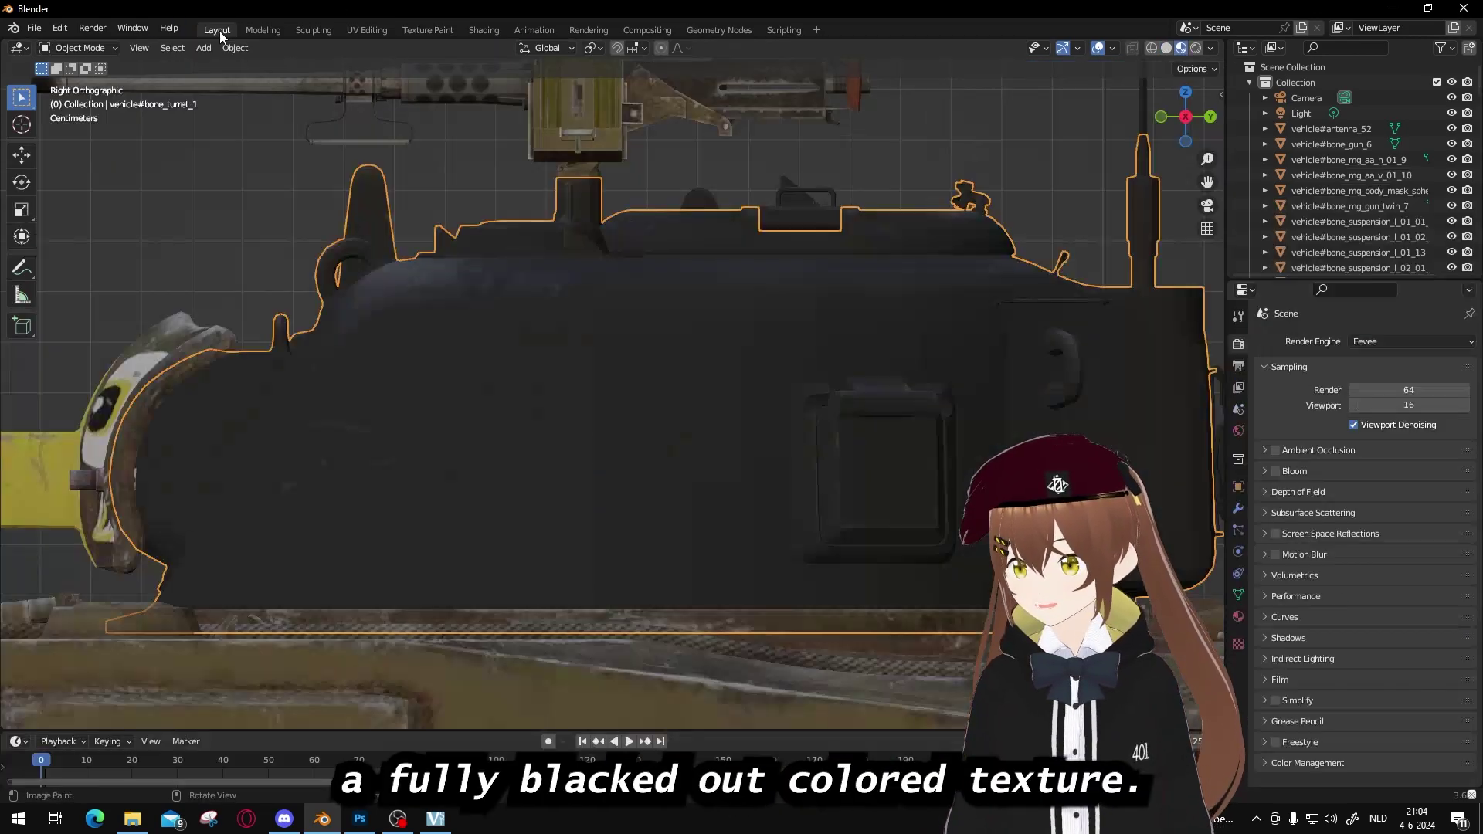
{"action": "middle_click_drag", "start_coordinate": [285, 206], "coordinate": [553, 241]}
{"action": "key", "text": "KP_1"}
{"action": "middle_click_drag", "start_coordinate": [646, 241], "coordinate": [384, 253]}
{"action": "key", "text": "KP_1"}
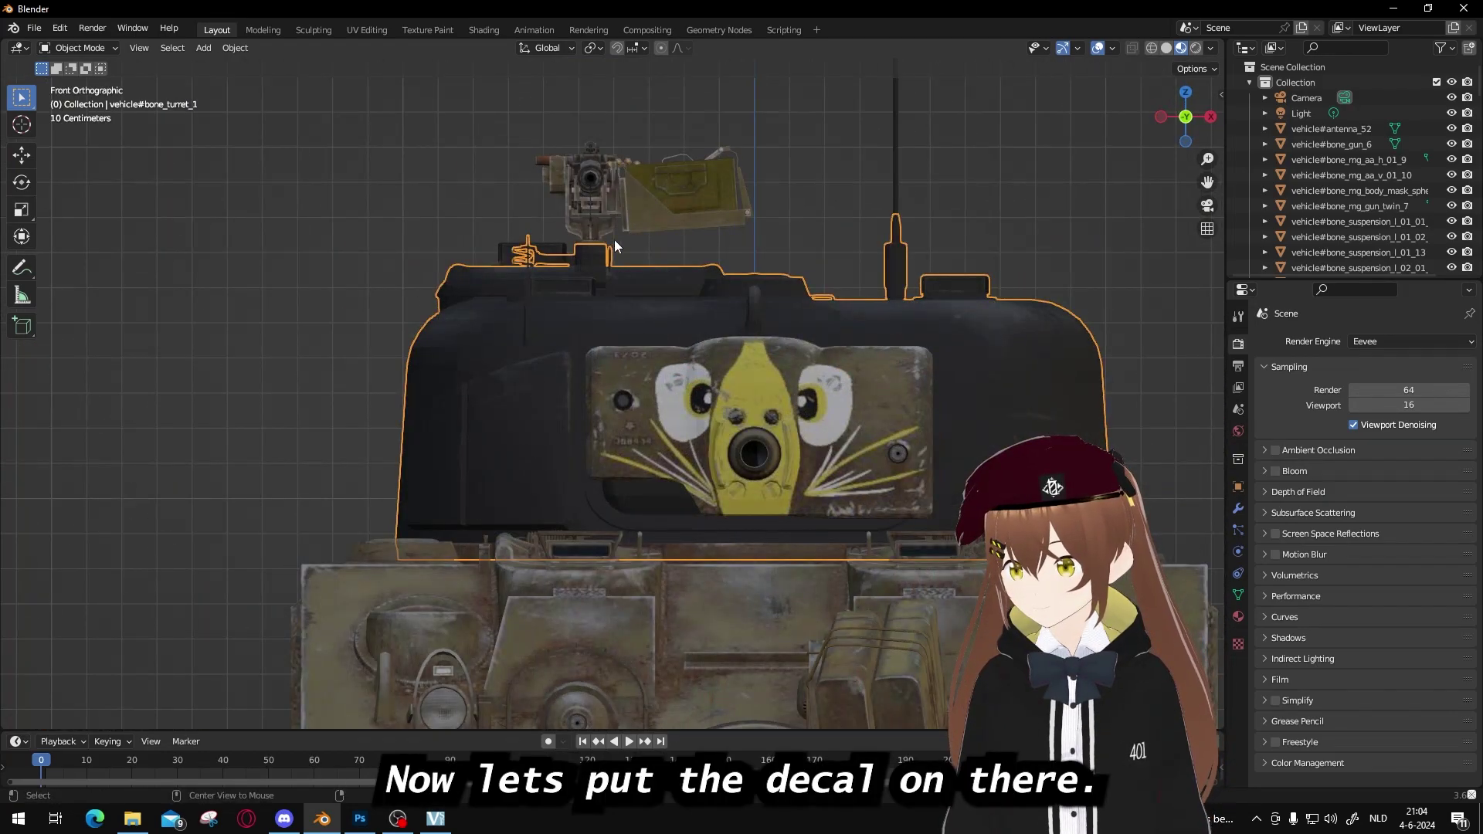
{"action": "key", "text": "KP_3"}
{"action": "scroll", "coordinate": [683, 279], "scroll_direction": "up", "scroll_amount": 1}
{"action": "middle_click_drag", "start_coordinate": [670, 322], "coordinate": [725, 285], "text": "shift"}
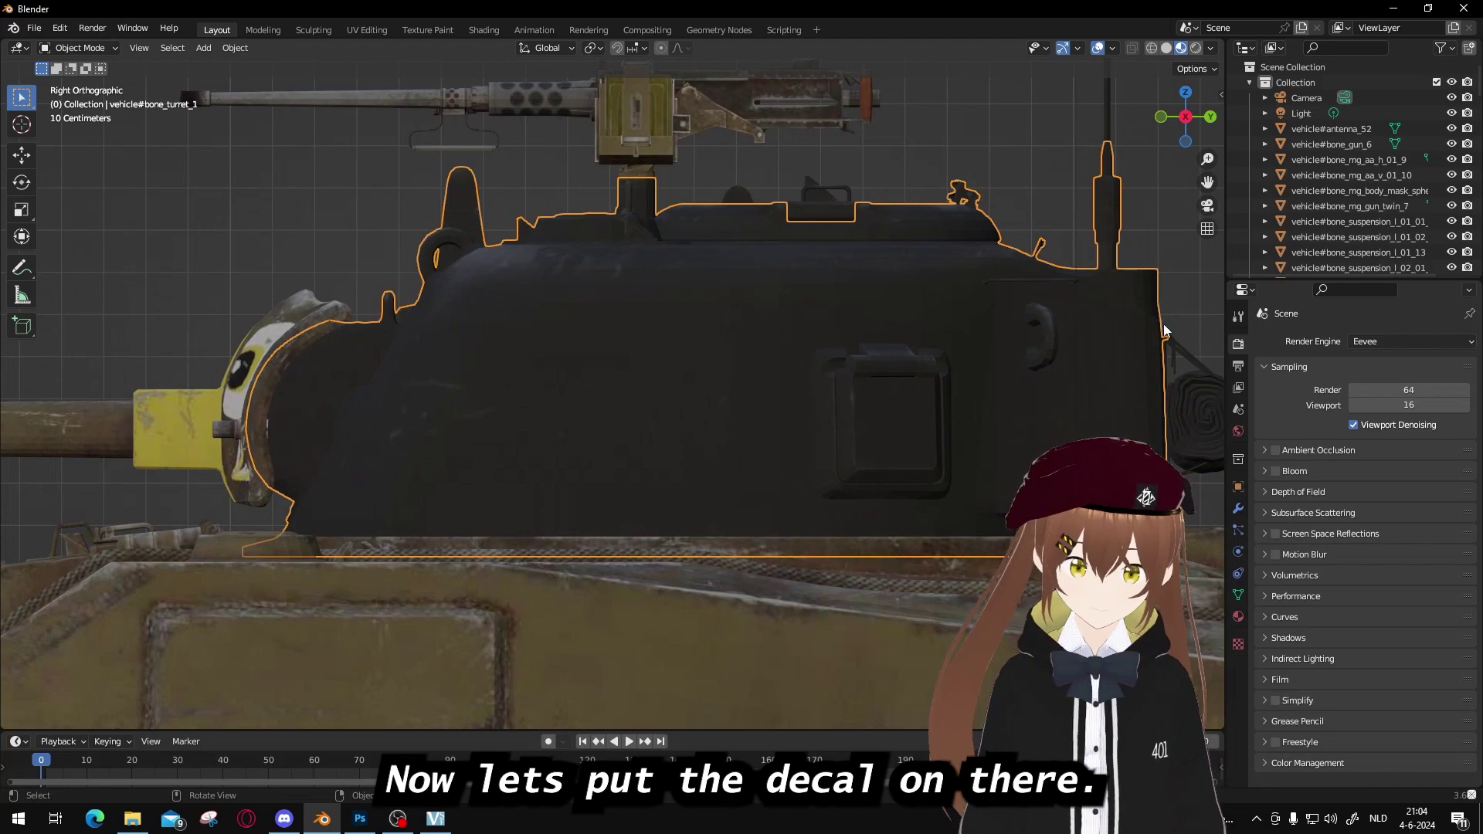
{"action": "left_click", "coordinate": [1237, 615]}
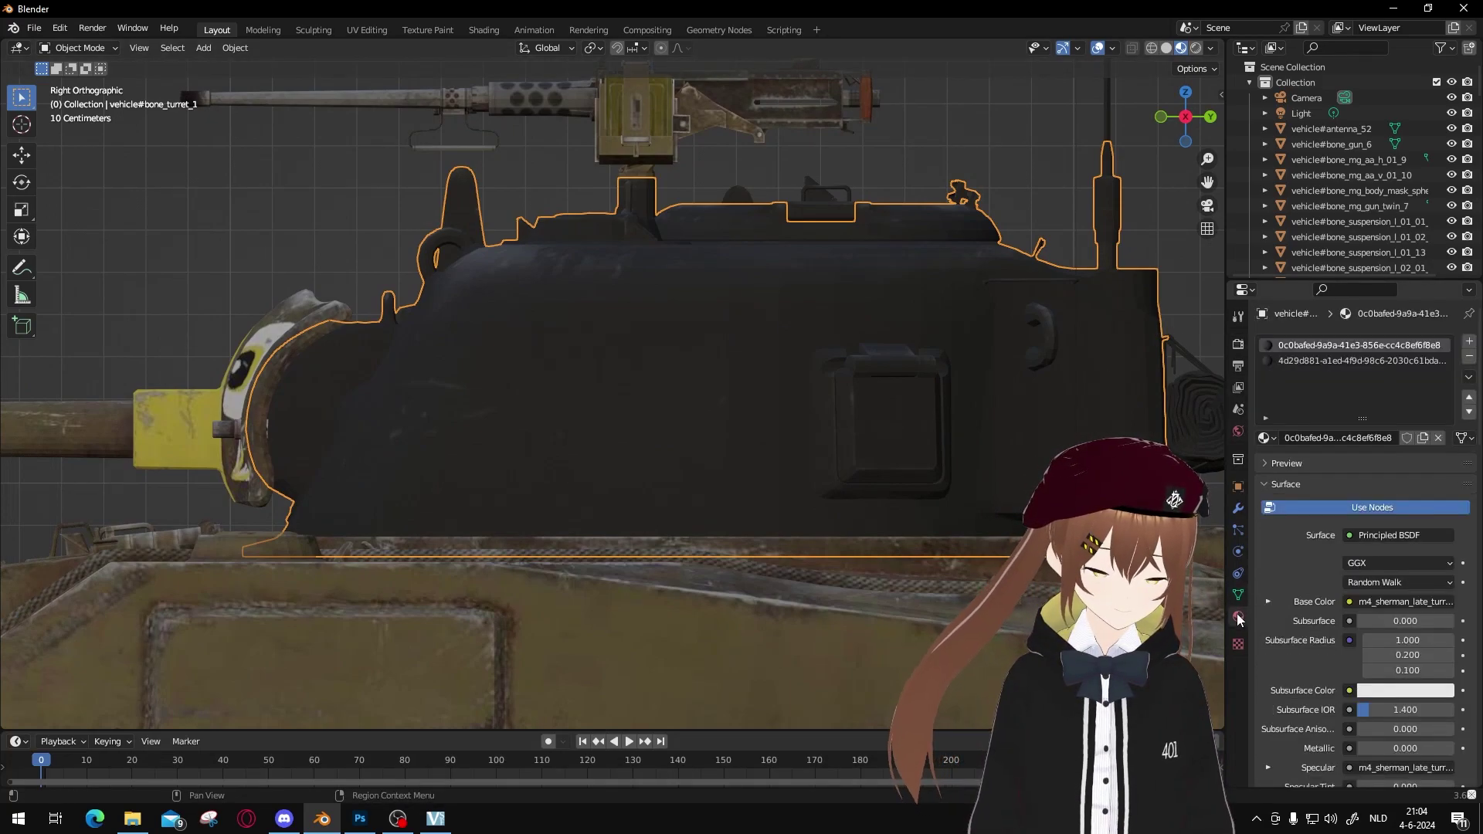
{"action": "left_click", "coordinate": [1240, 320]}
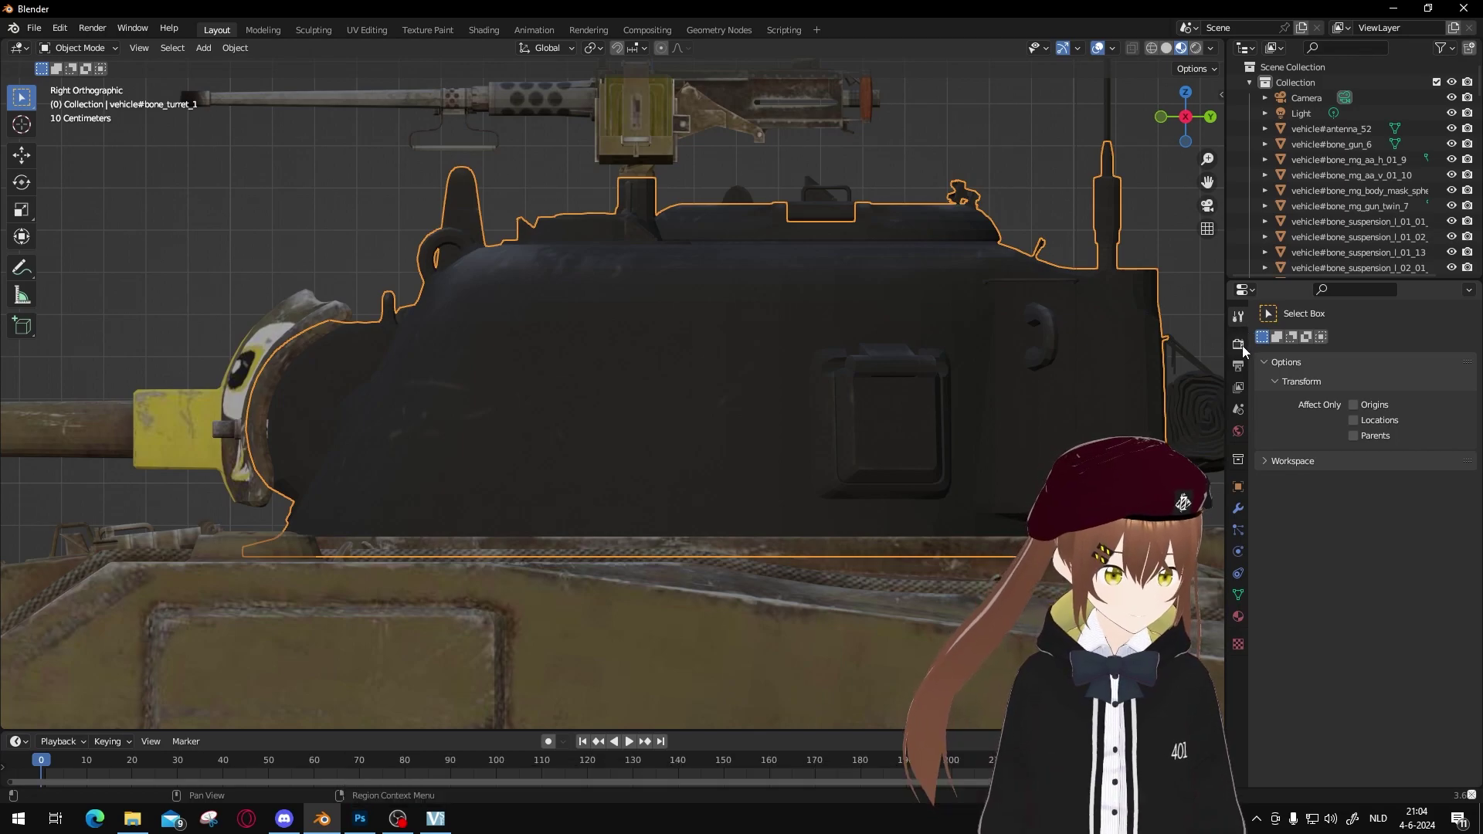
{"action": "left_click", "coordinate": [1239, 344]}
{"action": "left_click", "coordinate": [1239, 321]}
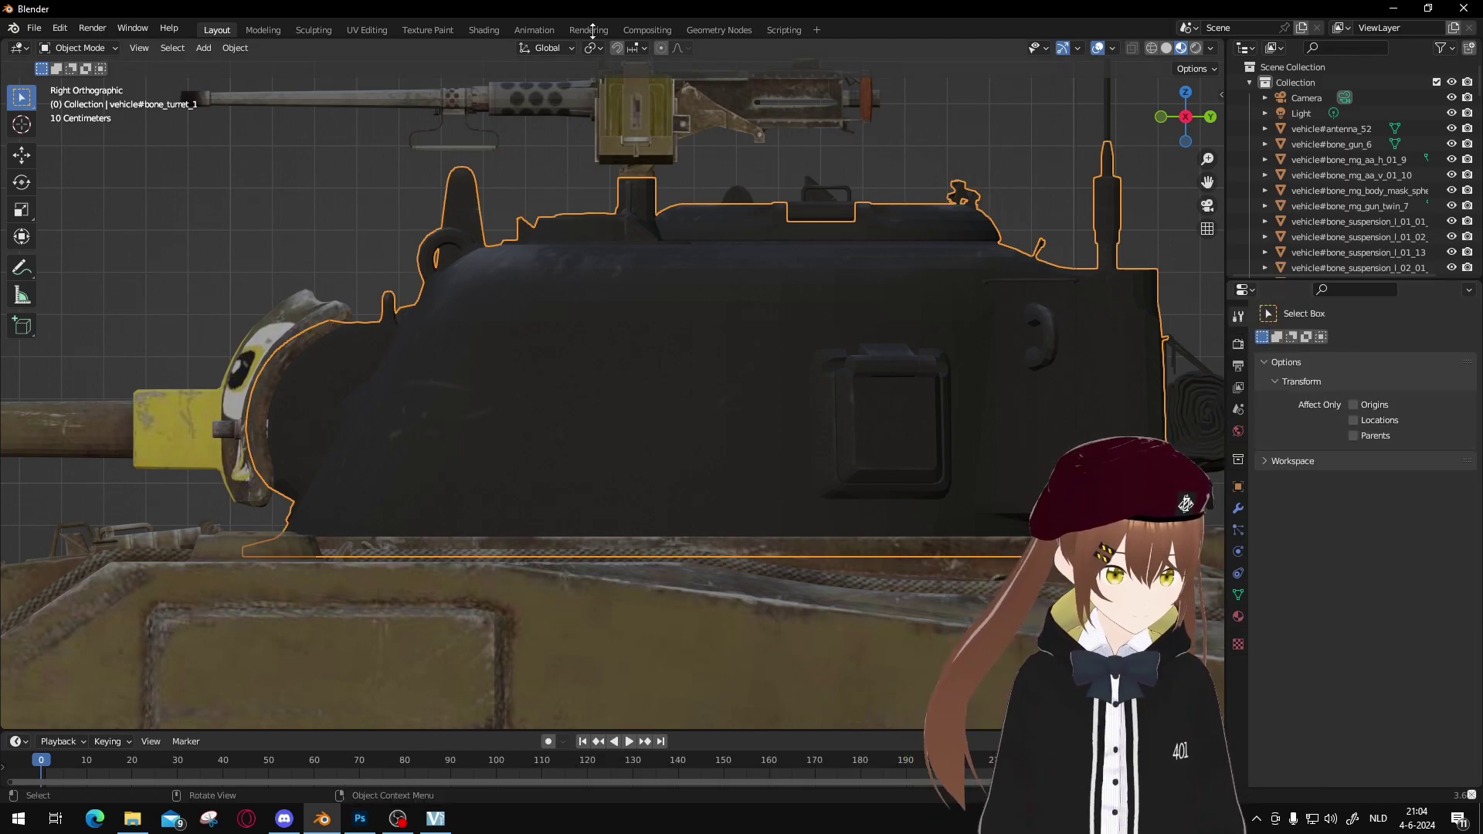
Return to the Texture Paint workspace and create a new texture for the TexDraw brush.
{"action": "left_click", "coordinate": [427, 30]}
{"action": "scroll", "coordinate": [978, 401], "scroll_direction": "up", "scroll_amount": 3}
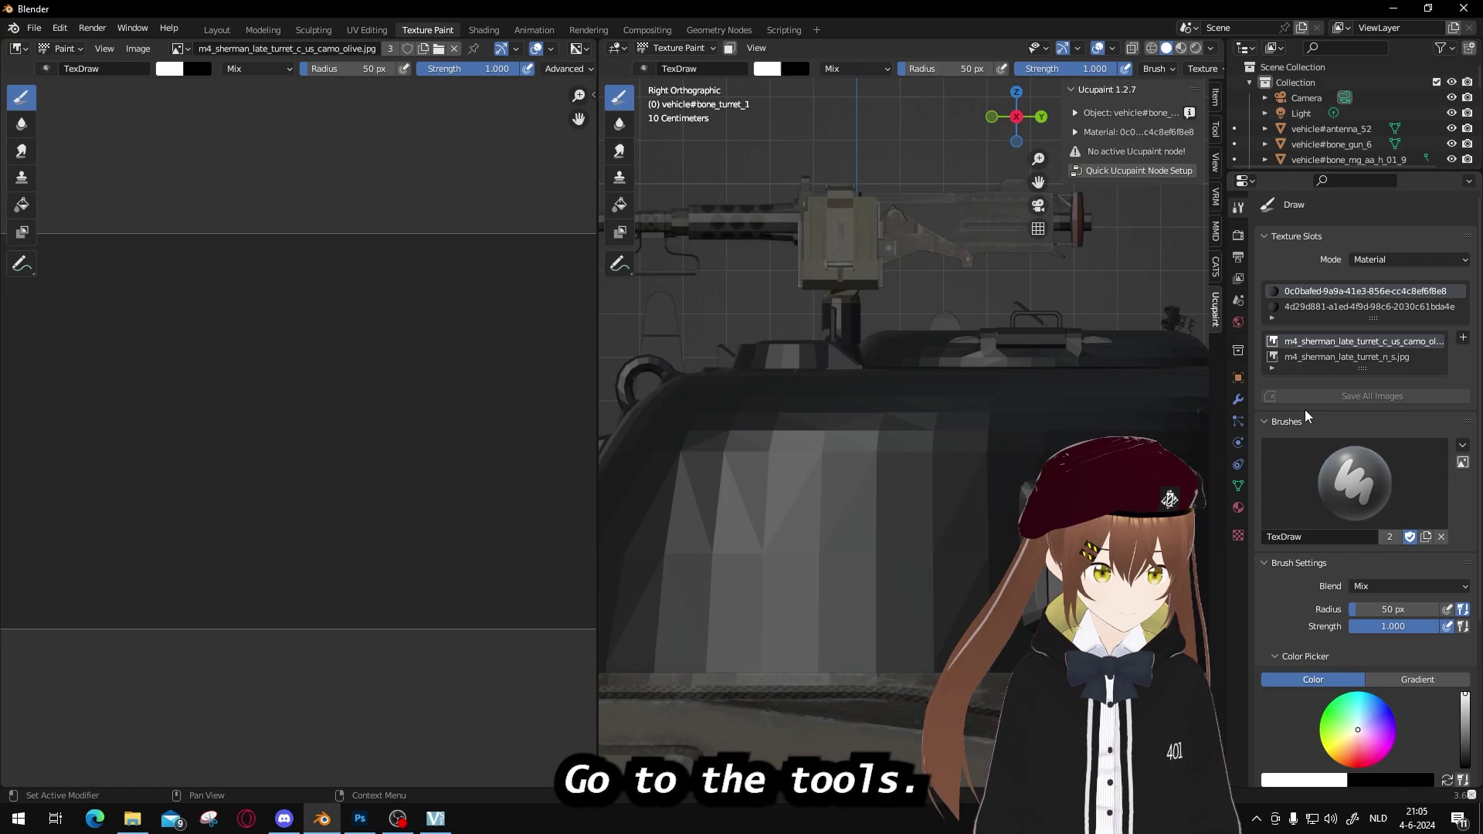
{"action": "scroll", "coordinate": [1306, 417], "scroll_direction": "down", "scroll_amount": 6}
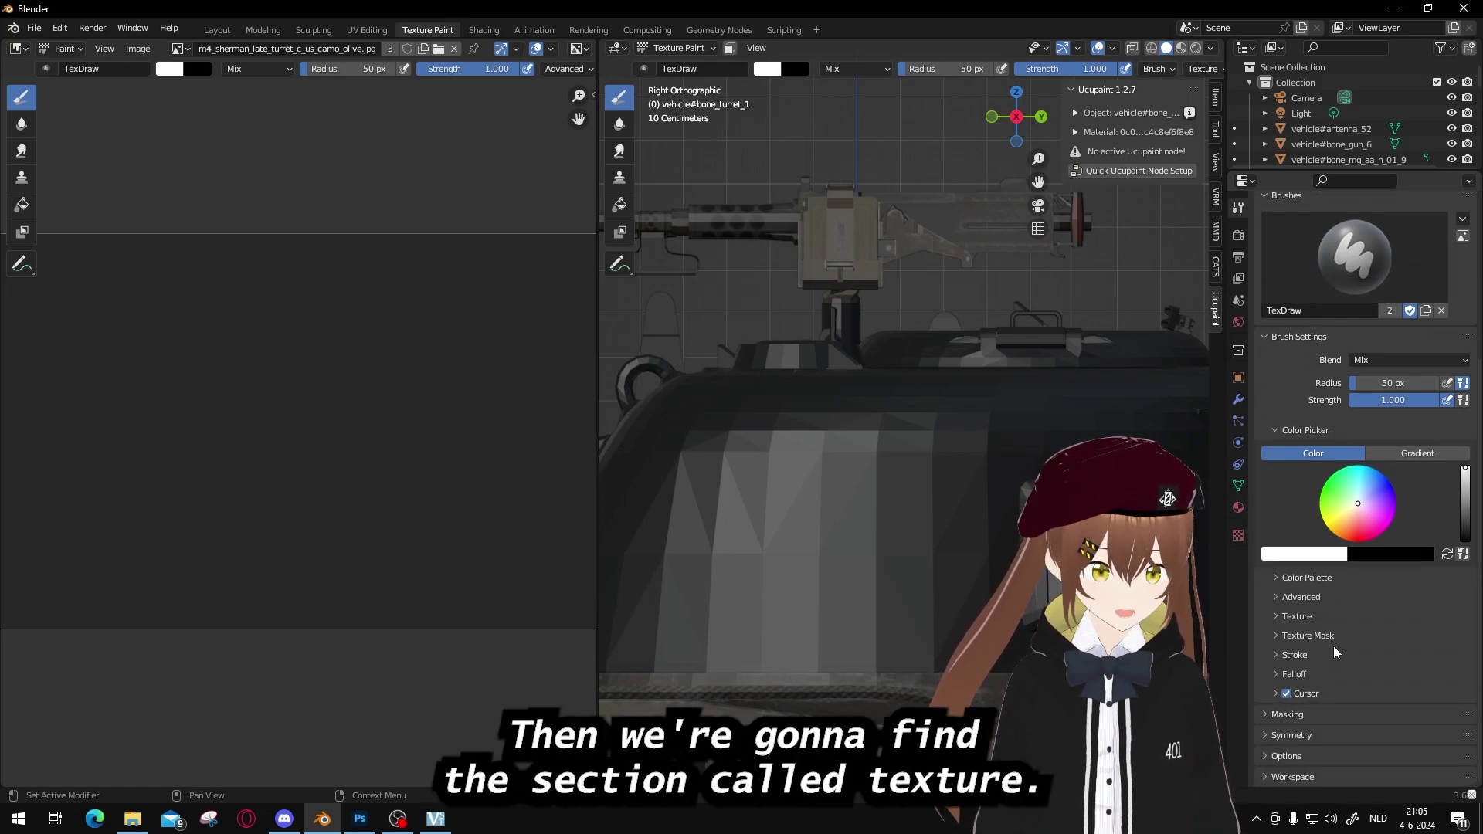
{"action": "left_click", "coordinate": [1337, 617]}
{"action": "scroll", "coordinate": [1342, 607], "scroll_direction": "down", "scroll_amount": 4}
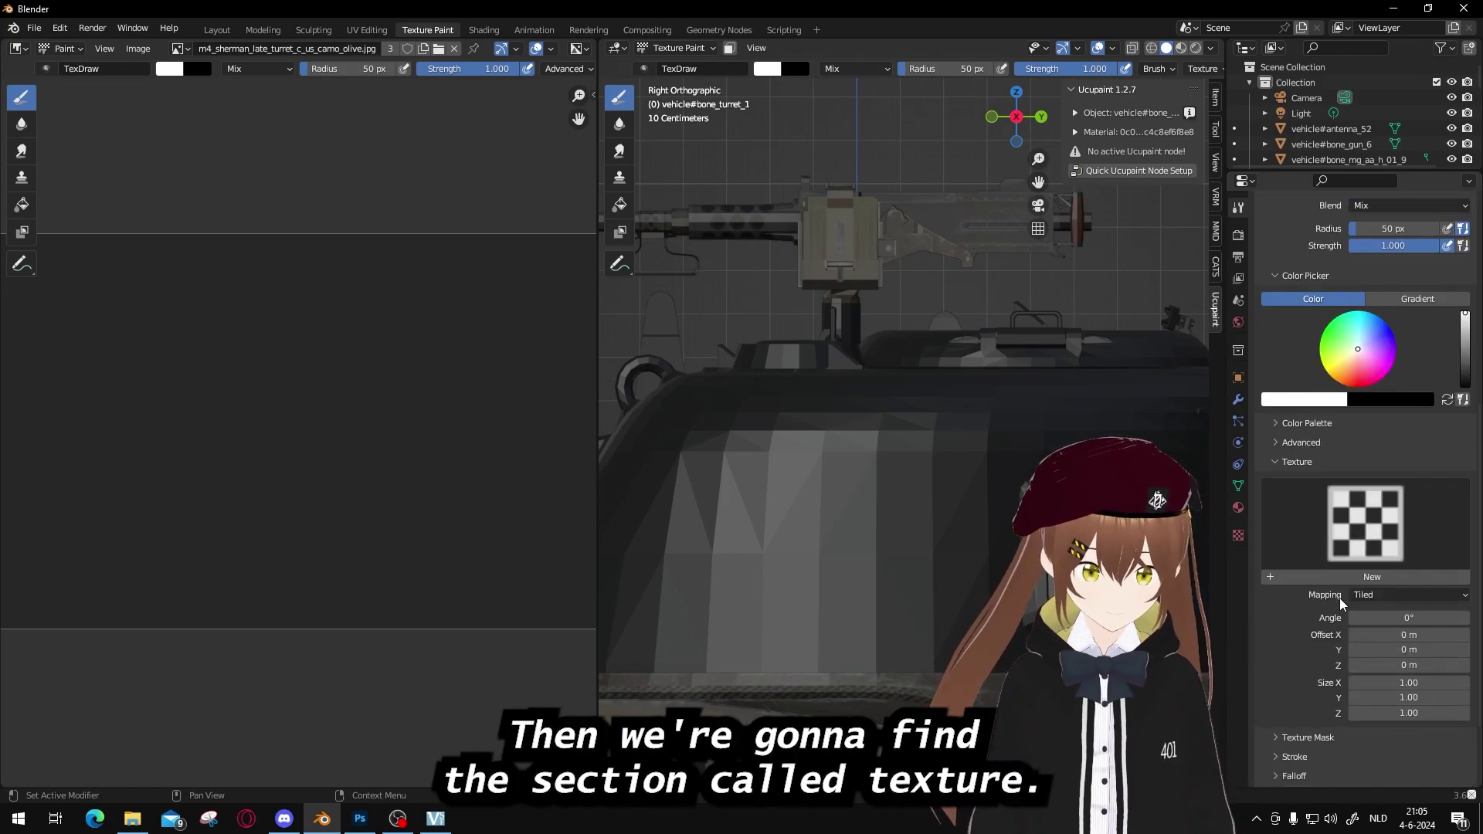
{"action": "left_click", "coordinate": [1359, 578]}
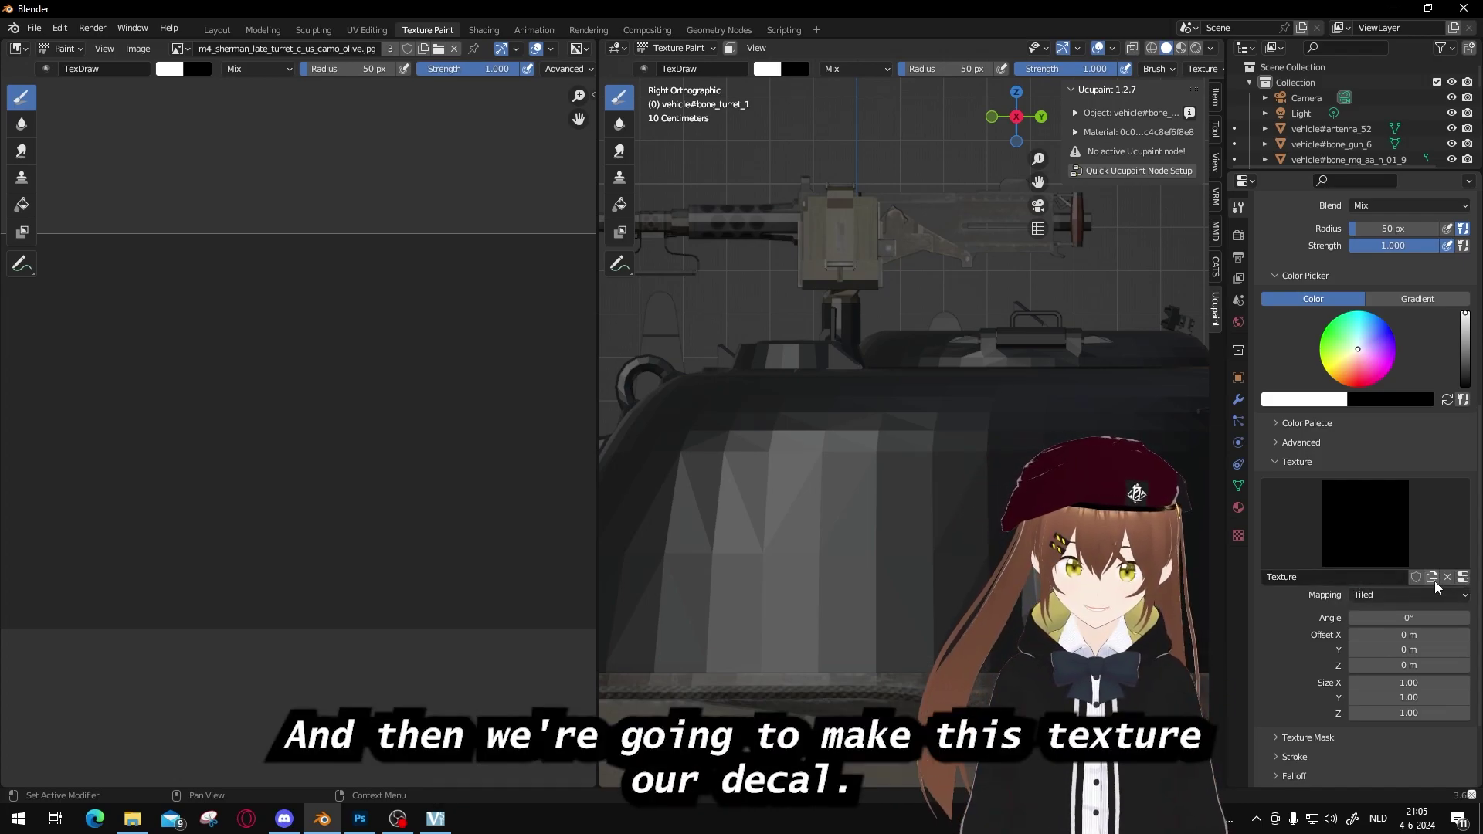
Load the round decal_concept PNG from Downloads as the brush texture's image and return to the brush's tool settings.
{"action": "left_click", "coordinate": [1237, 538]}
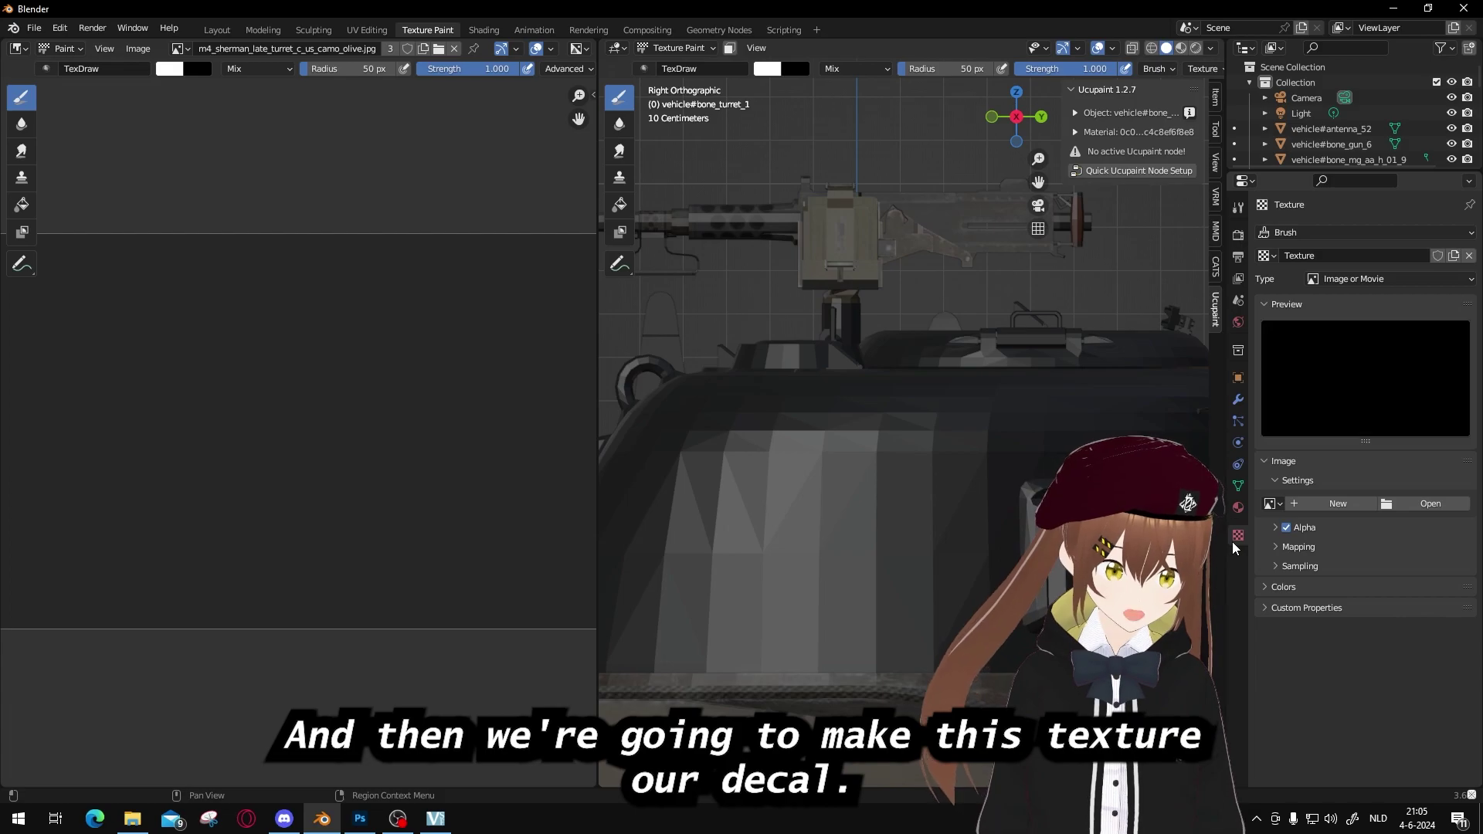
{"action": "left_click", "coordinate": [1430, 504]}
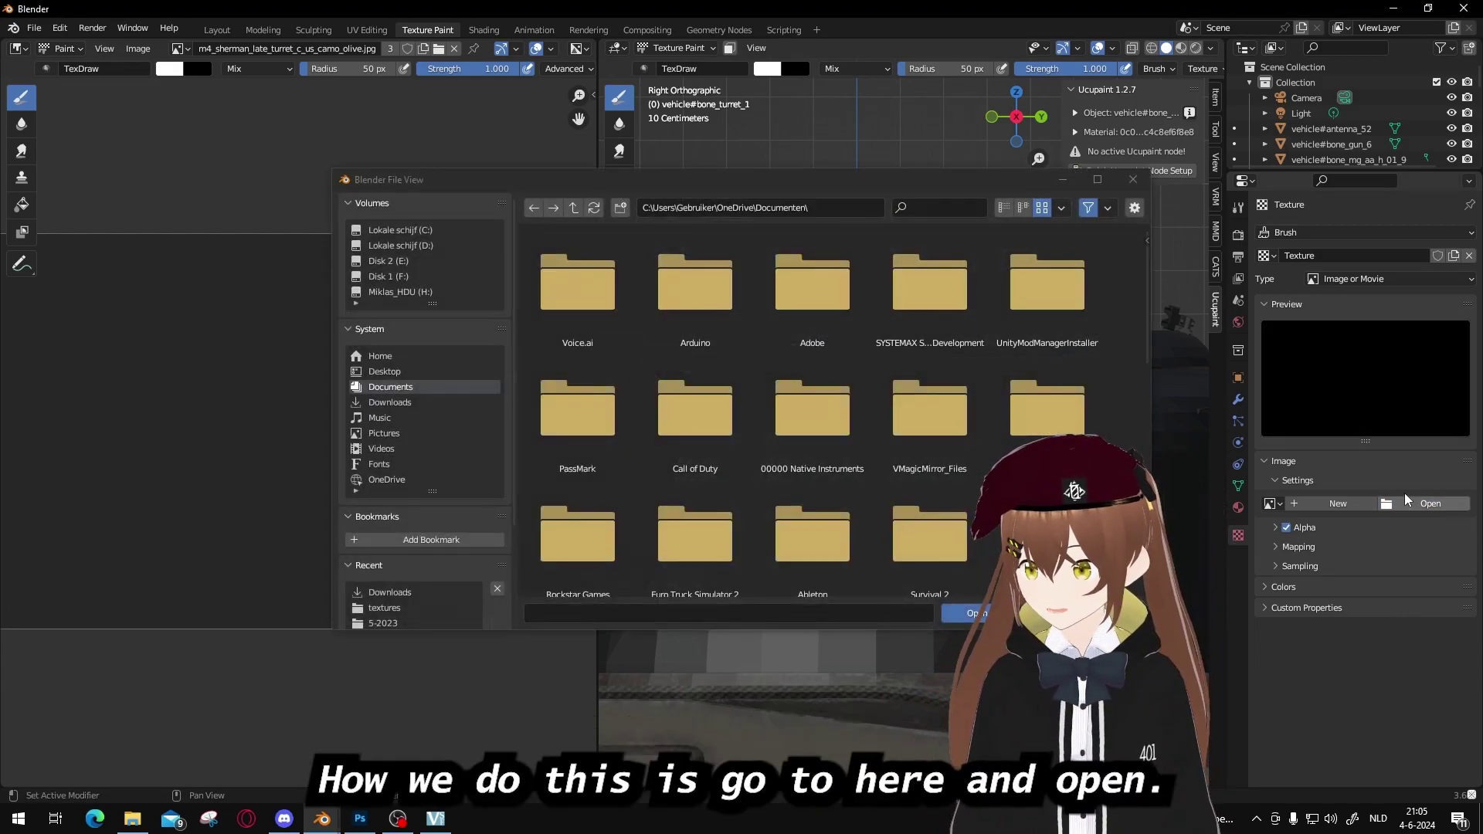
{"action": "left_click", "coordinate": [390, 403]}
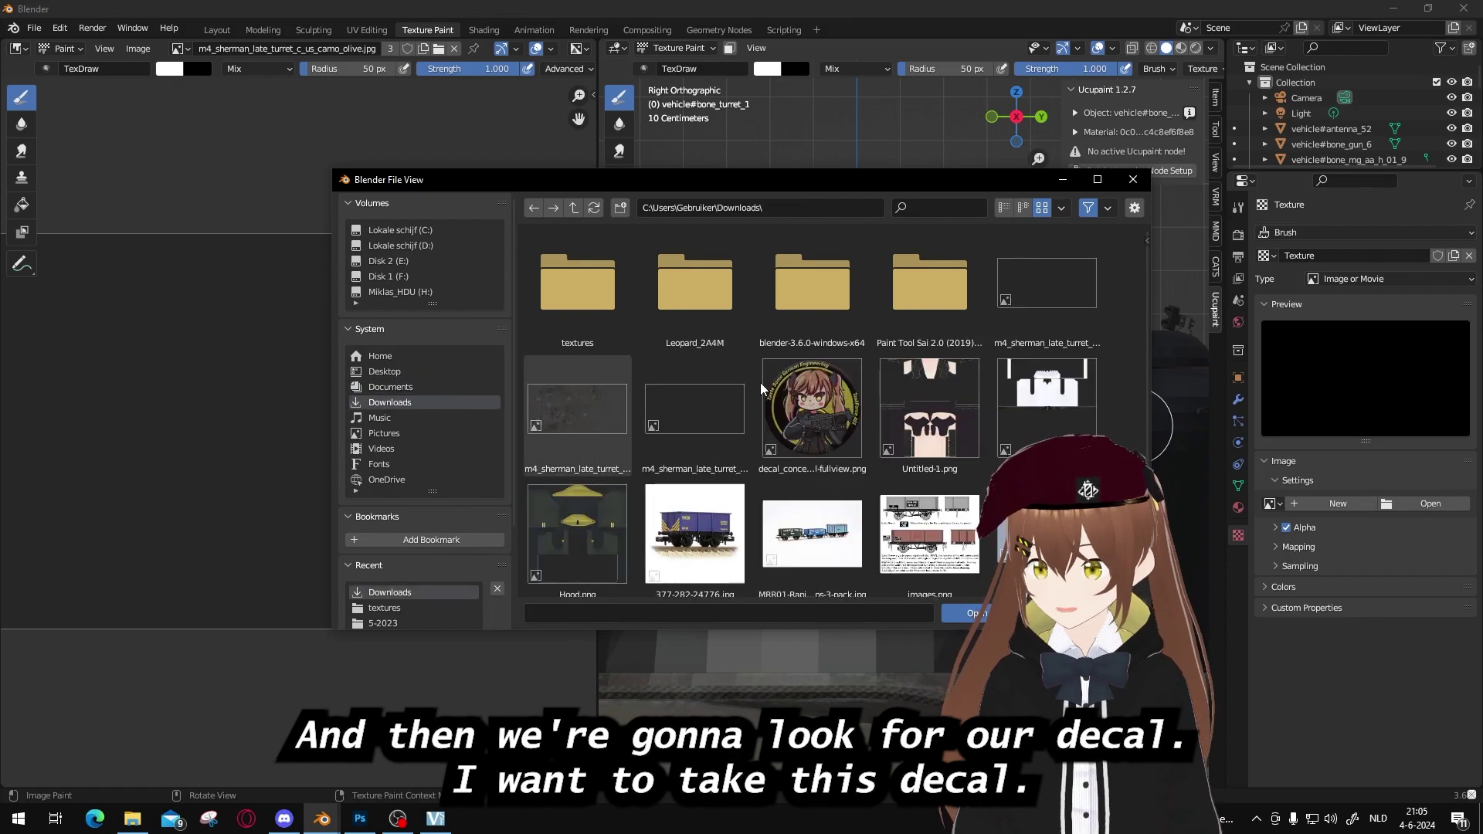
{"action": "double_click", "coordinate": [819, 409]}
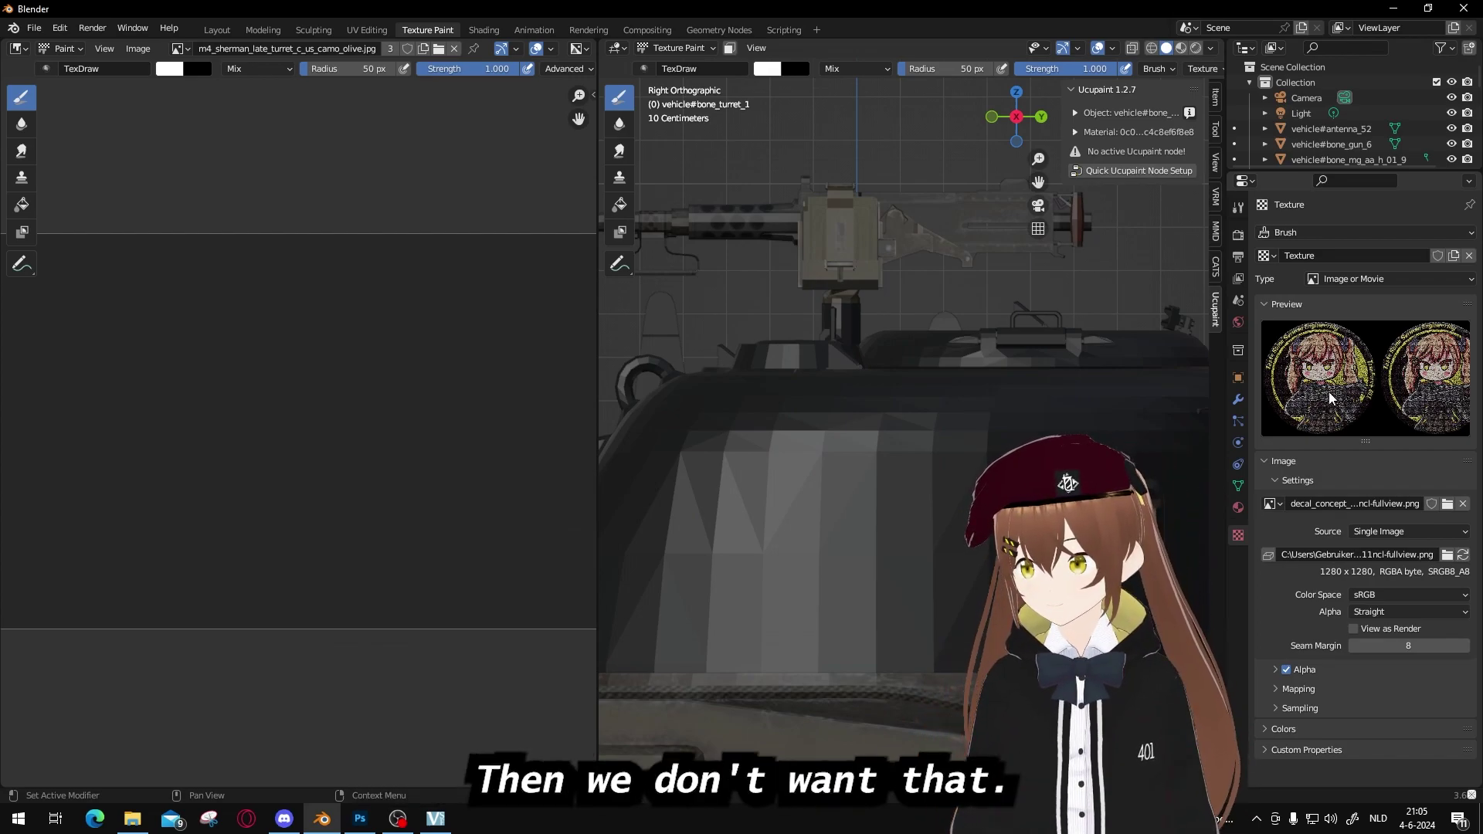
{"action": "left_click", "coordinate": [1238, 210]}
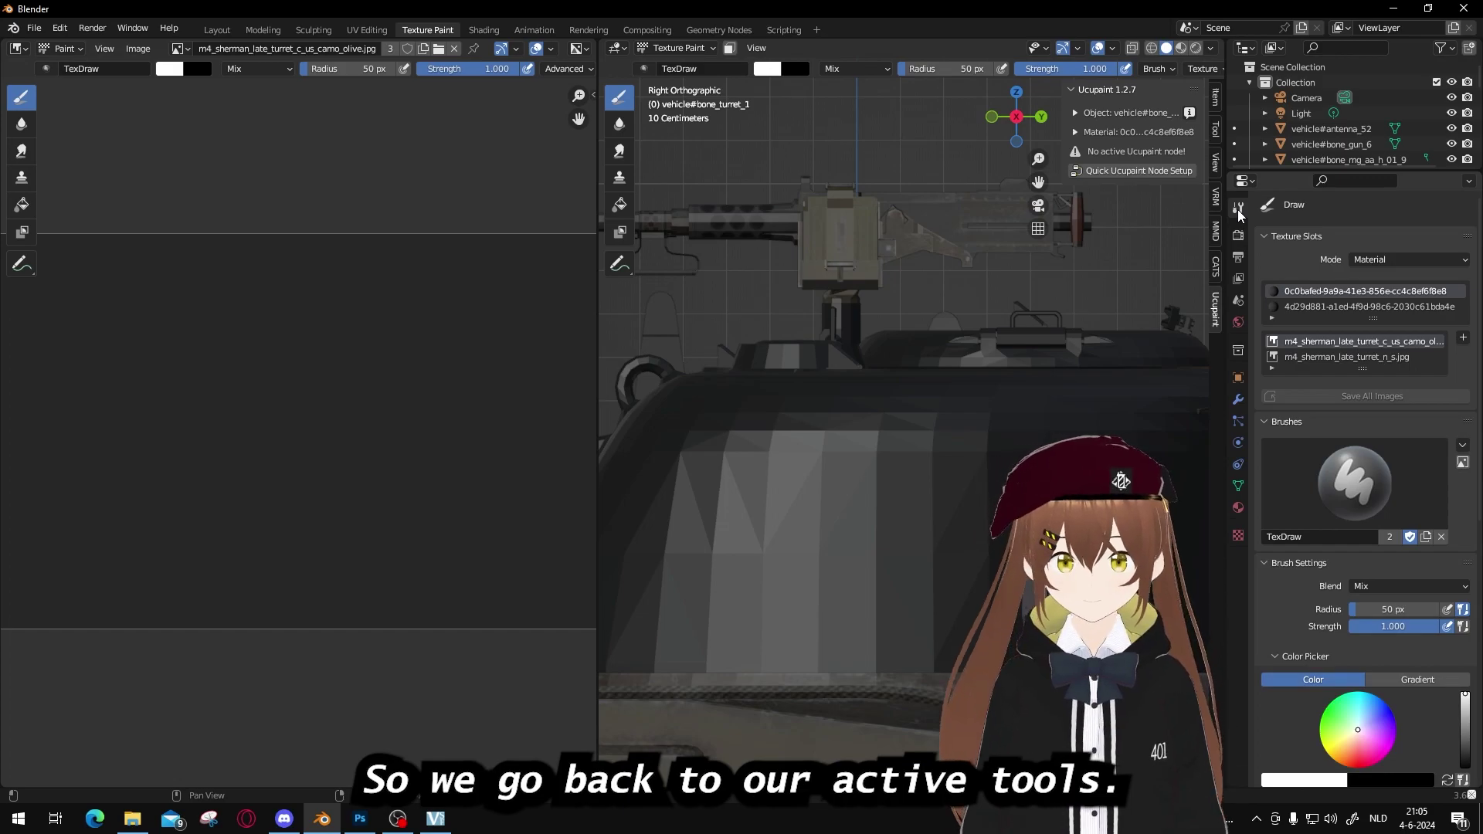
Set the TexDraw brush texture's mapping to Stencil.
{"action": "scroll", "coordinate": [1328, 525], "scroll_direction": "down", "scroll_amount": 10}
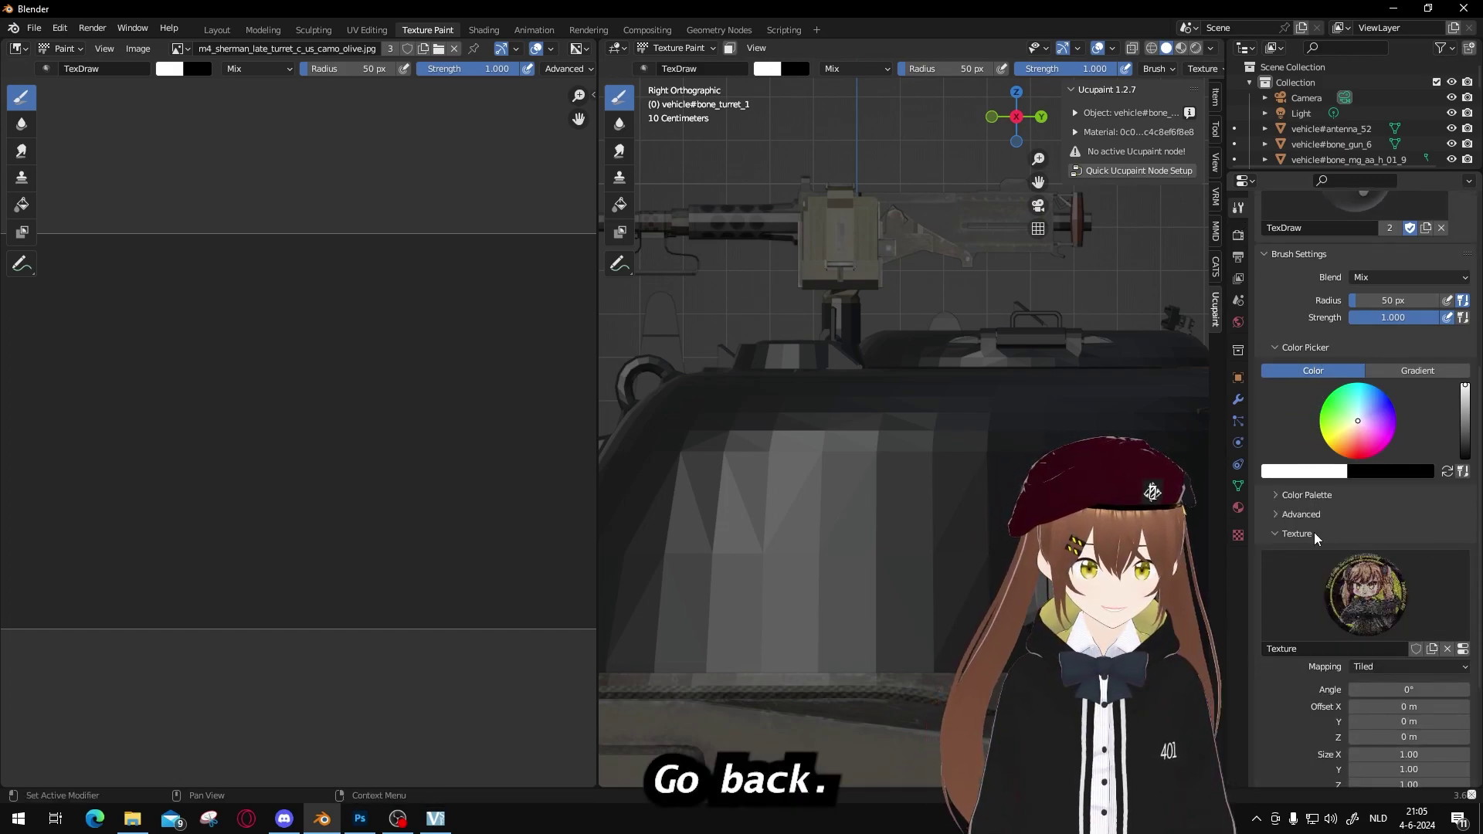
{"action": "left_click", "coordinate": [1373, 575]}
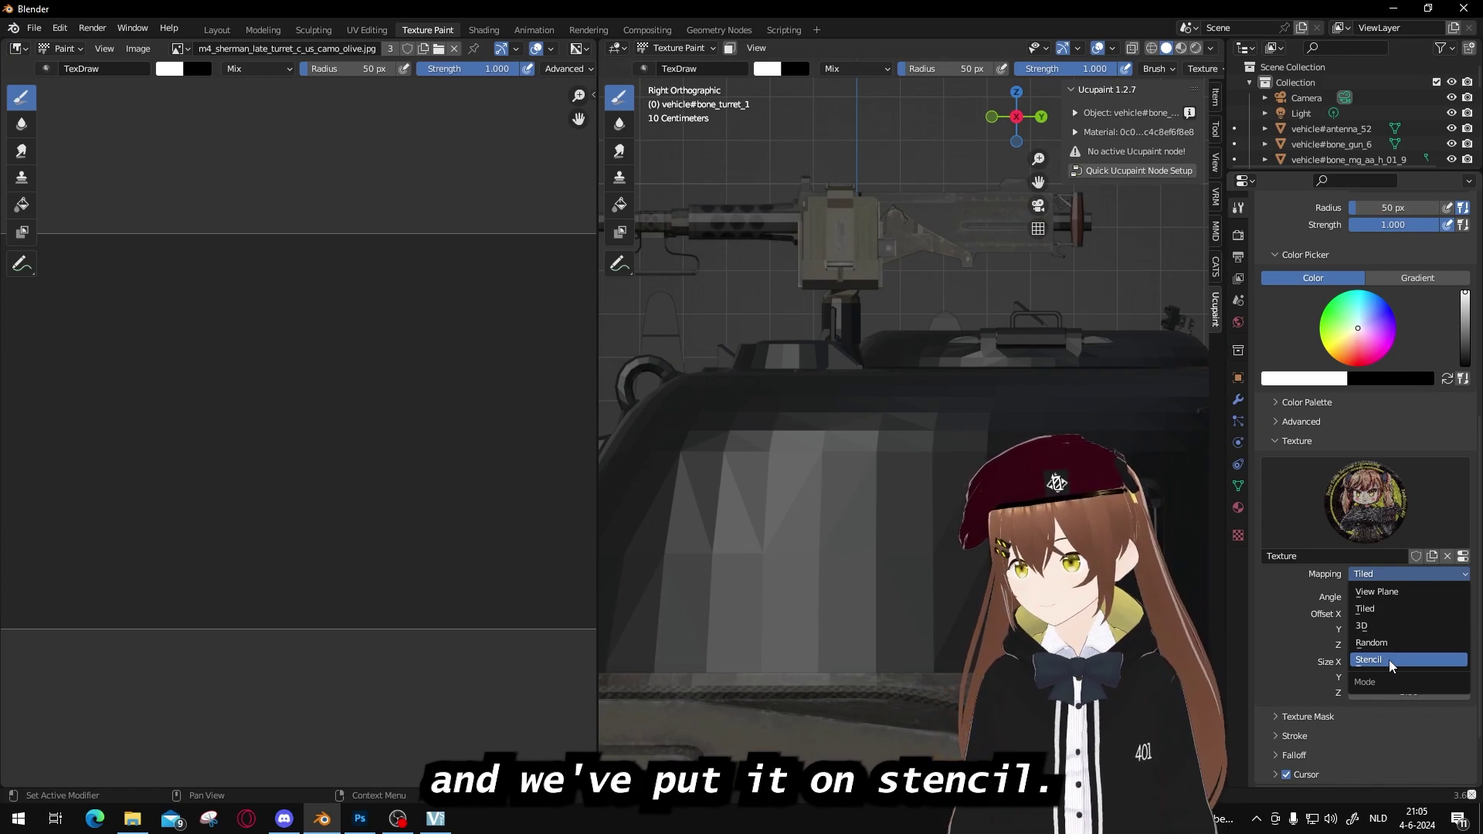
{"action": "left_click", "coordinate": [1370, 661]}
{"action": "scroll", "coordinate": [833, 498], "scroll_direction": "down", "scroll_amount": 1}
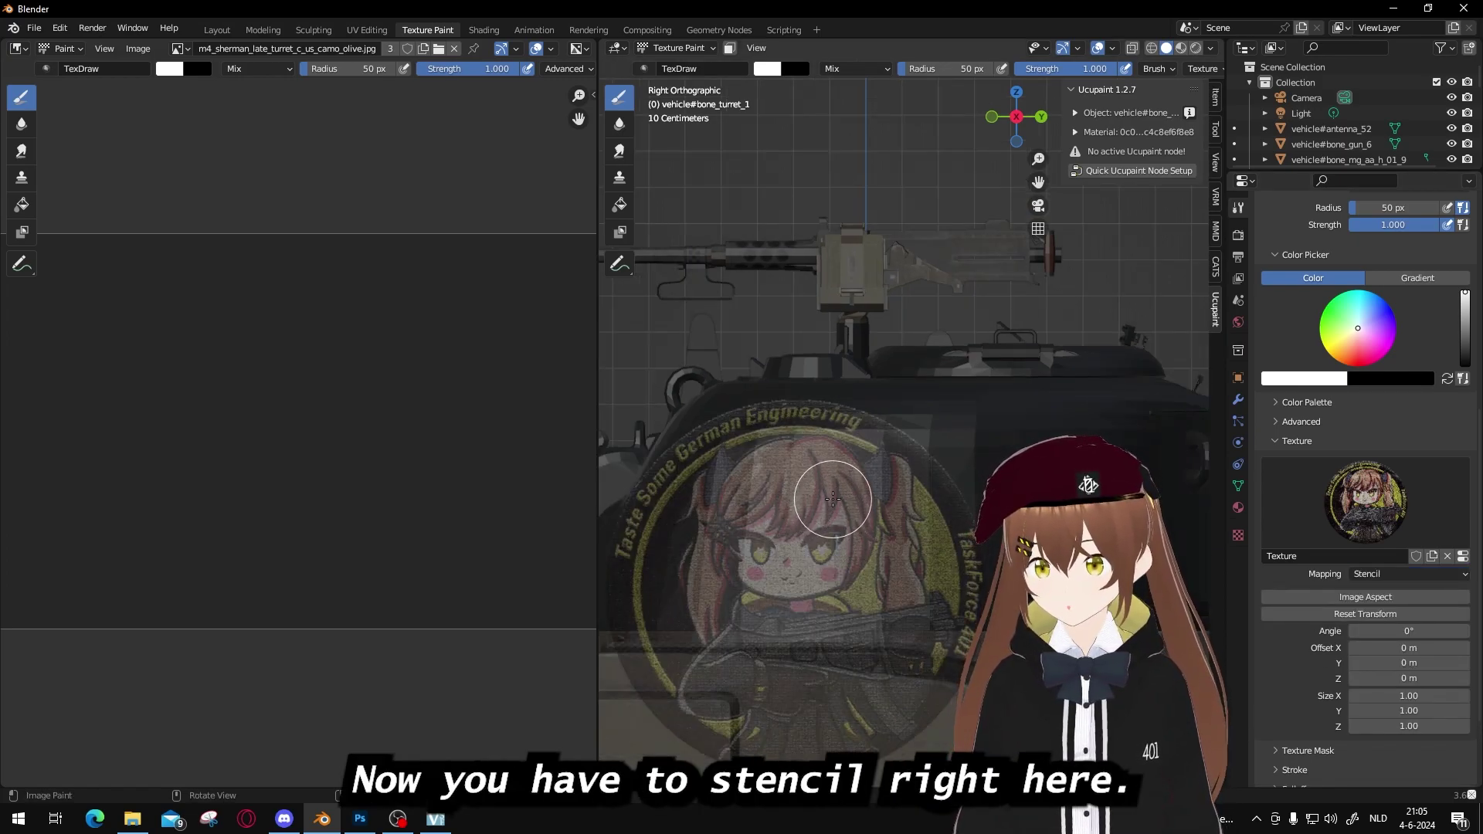
Scale the decal stencil down and position it on the turret's side, just in front of the side hatch.
{"action": "scroll", "coordinate": [919, 495], "scroll_direction": "up", "scroll_amount": 4}
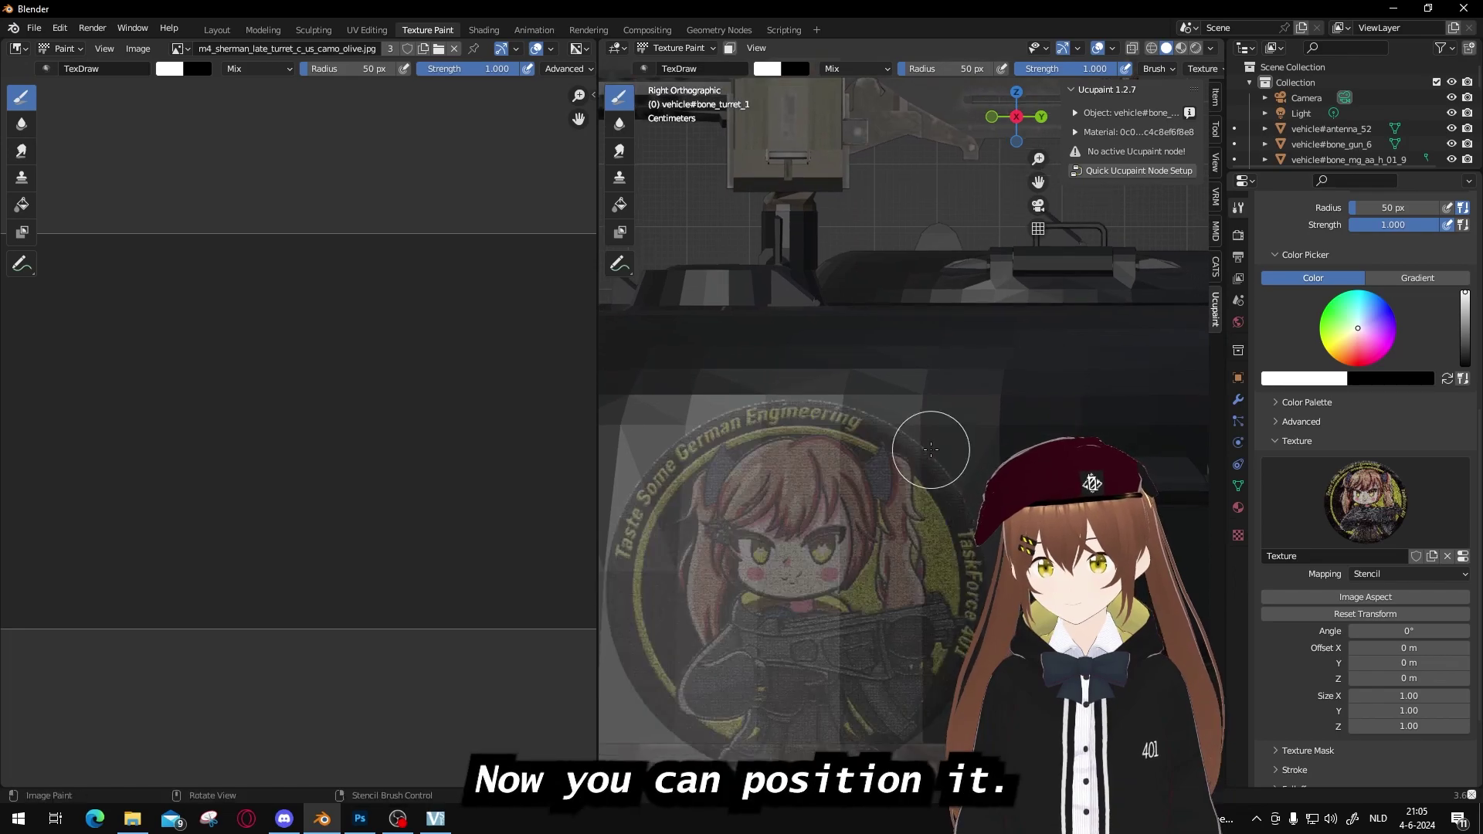
{"action": "middle_click_drag", "start_coordinate": [890, 473], "coordinate": [1018, 372], "text": "shift"}
{"action": "right_click_drag", "start_coordinate": [835, 550], "coordinate": [949, 393]}
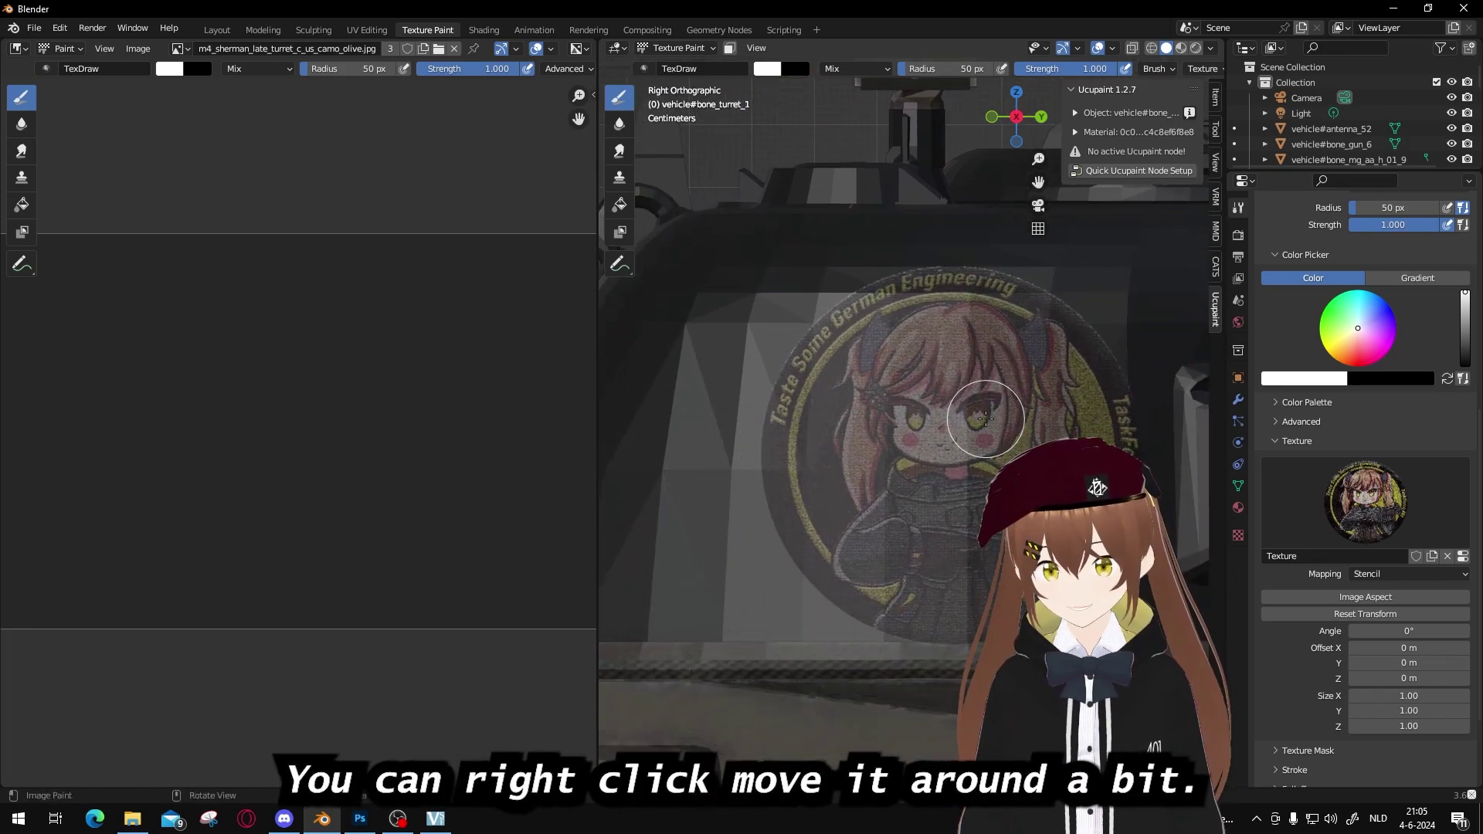
{"action": "scroll", "coordinate": [949, 391], "scroll_direction": "down", "scroll_amount": 1}
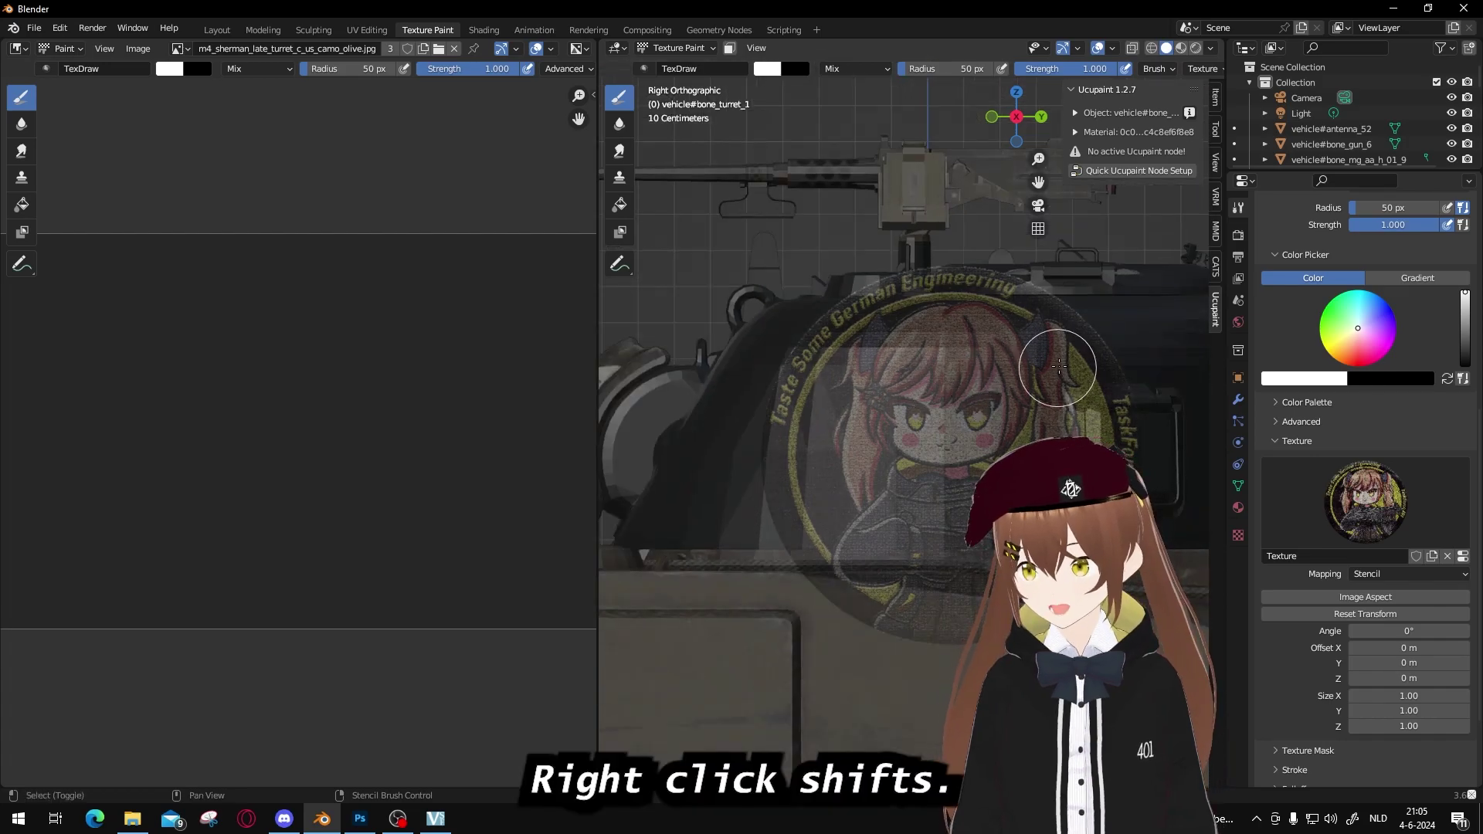
{"action": "mouse_move", "coordinate": [1059, 367]}
{"action": "right_mouse_down", "text": "shift"}
{"action": "mouse_move", "coordinate": [974, 410]}
{"action": "mouse_move", "coordinate": [1038, 368]}
{"action": "right_mouse_up", "text": "shift"}
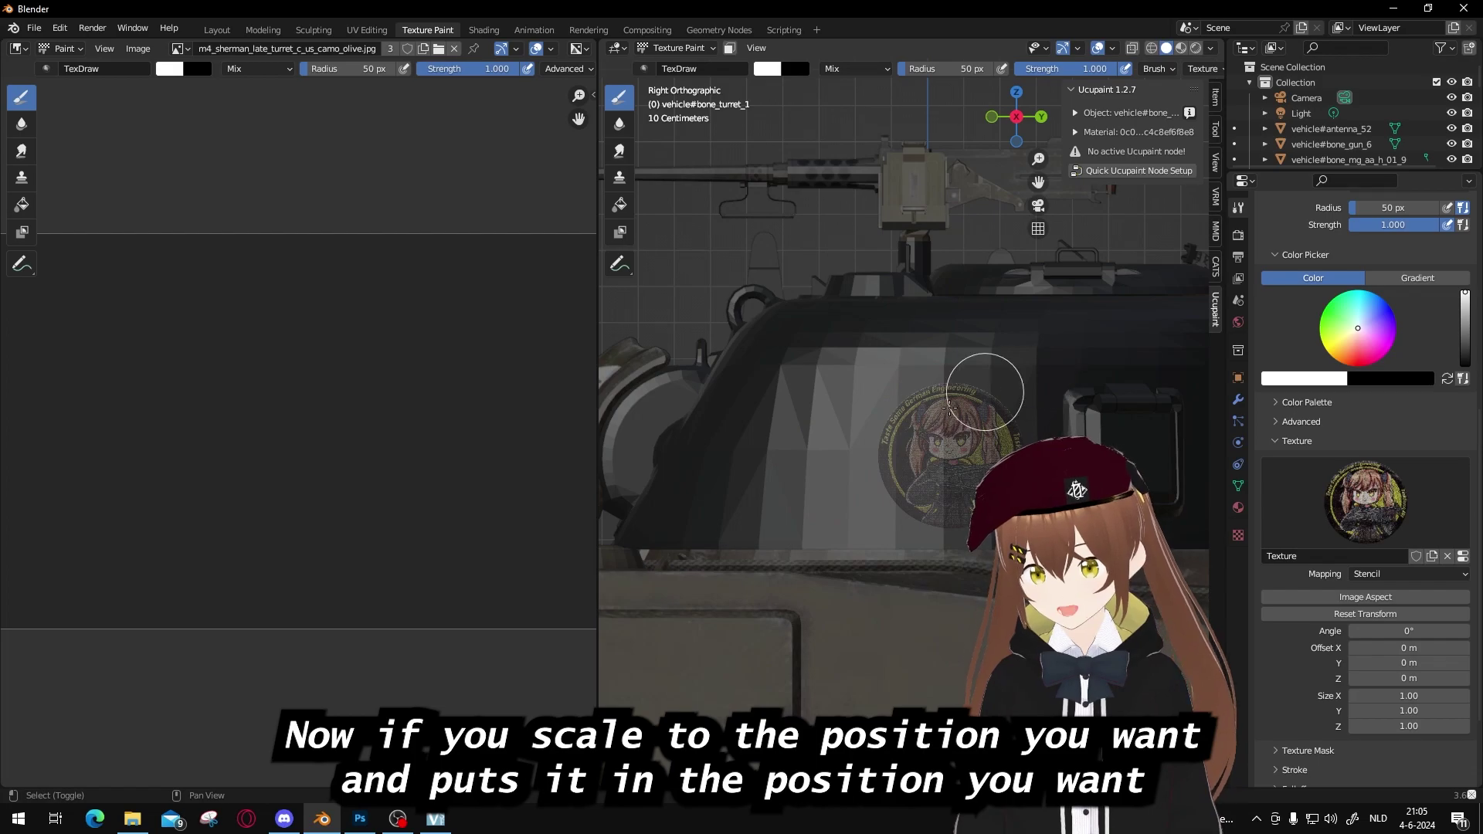
{"action": "mouse_move", "coordinate": [947, 457]}
{"action": "right_mouse_down", "text": "shift"}
{"action": "mouse_move", "coordinate": [966, 433]}
{"action": "mouse_move", "coordinate": [952, 452]}
{"action": "right_mouse_up", "text": "shift"}
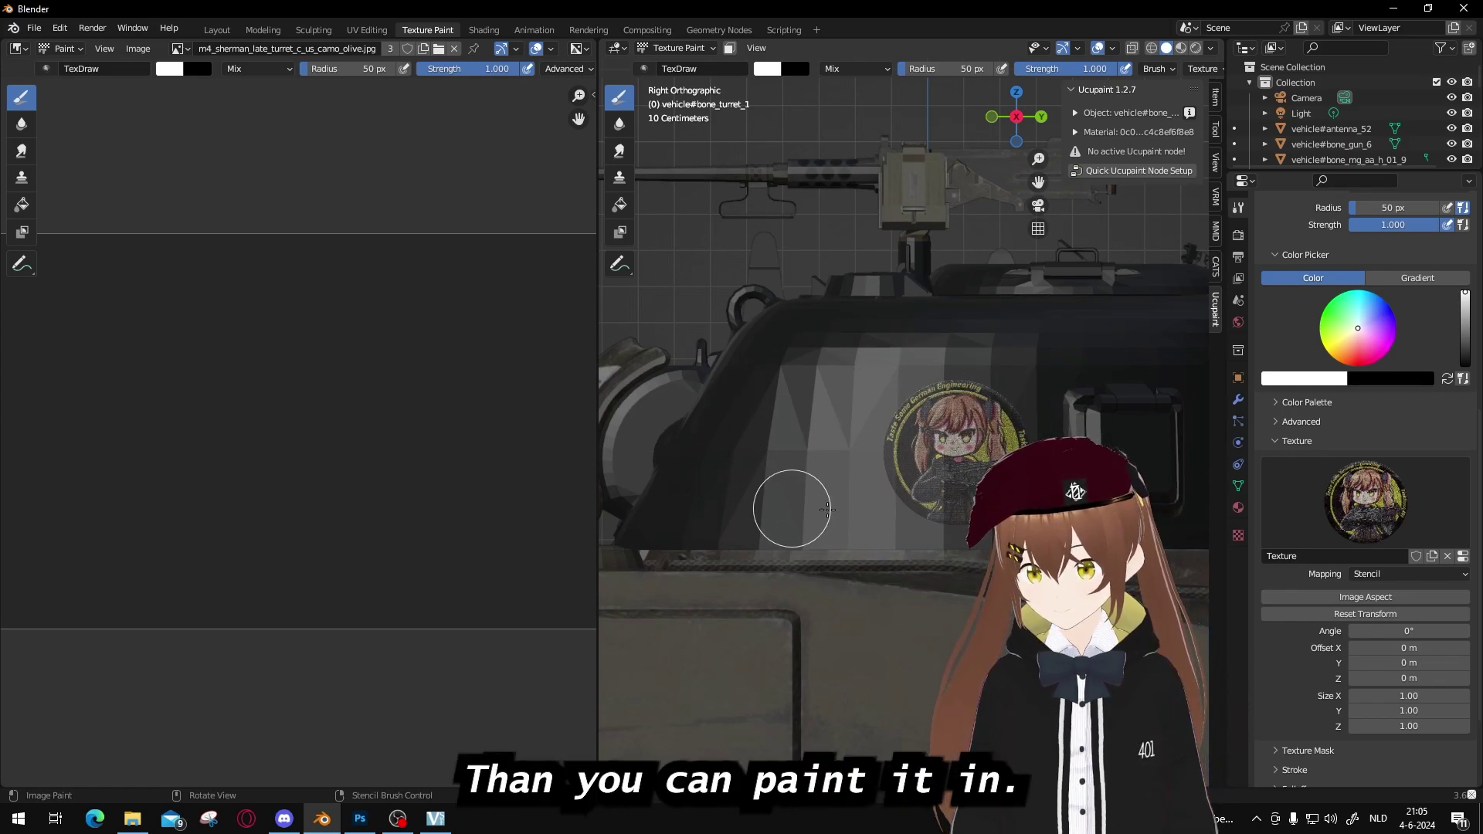
Paint the decal through the stencil onto the turret's side and inspect the result in the texture image.
{"action": "left_click_drag", "start_coordinate": [888, 502], "coordinate": [1175, 514]}
{"action": "scroll", "coordinate": [150, 614], "scroll_direction": "up", "scroll_amount": 2}
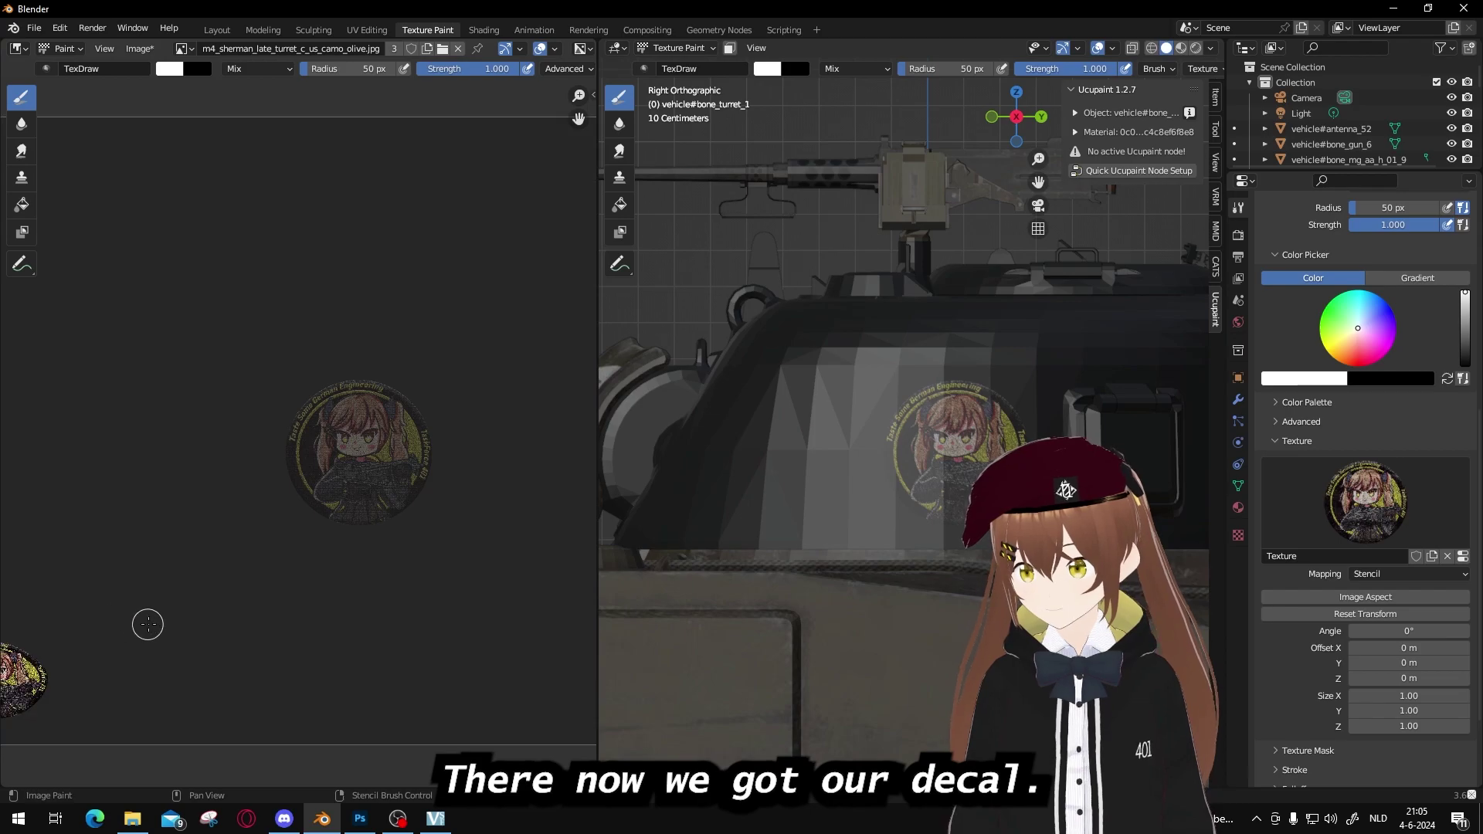
{"action": "middle_click_drag", "start_coordinate": [147, 624], "coordinate": [510, 433]}
{"action": "scroll", "coordinate": [399, 472], "scroll_direction": "up", "scroll_amount": 4}
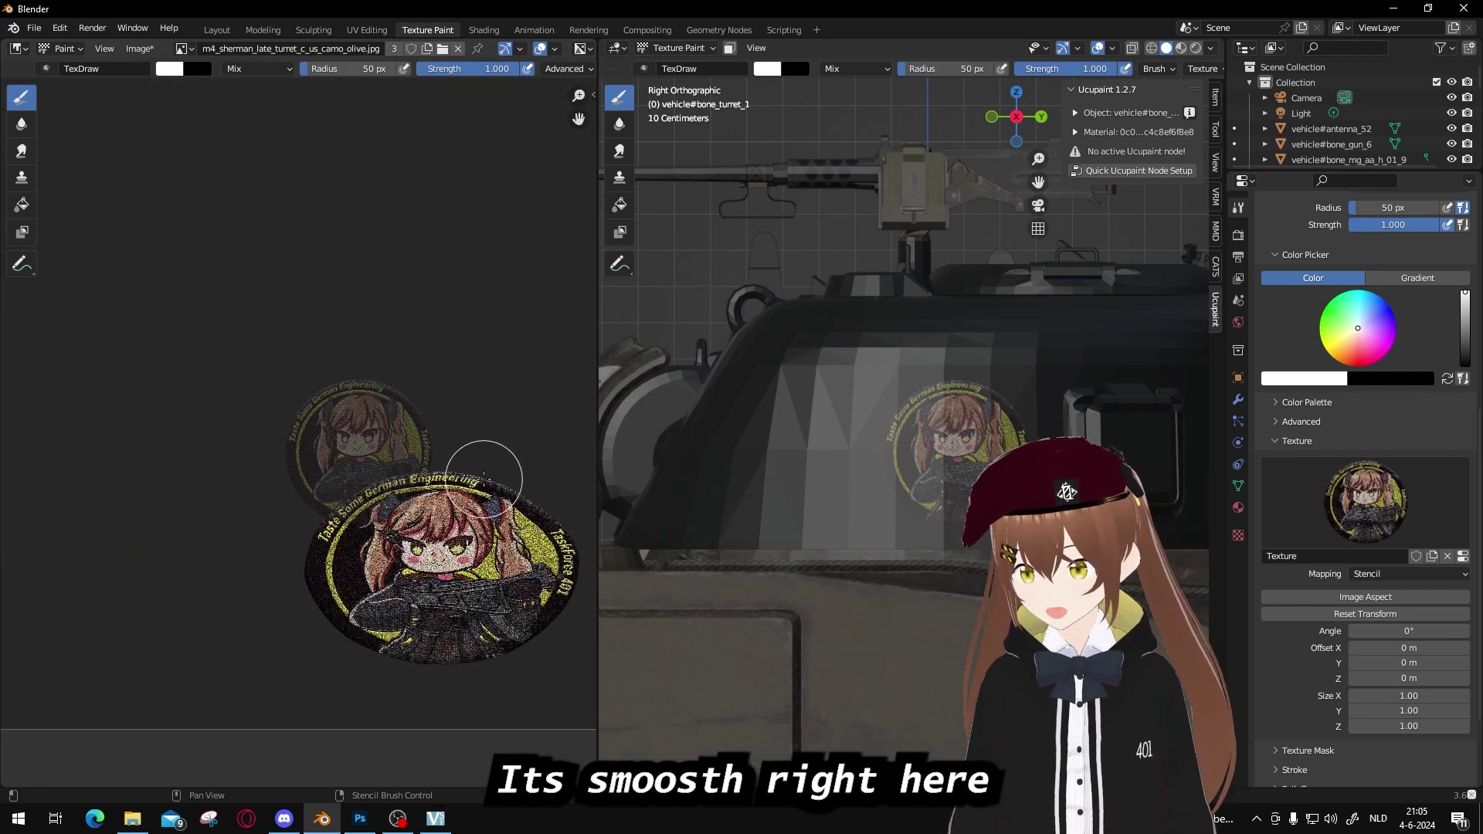
{"action": "right_click_drag", "start_coordinate": [484, 479], "coordinate": [504, 561], "text": "shift"}
{"action": "key", "text": "ctrl+z"}
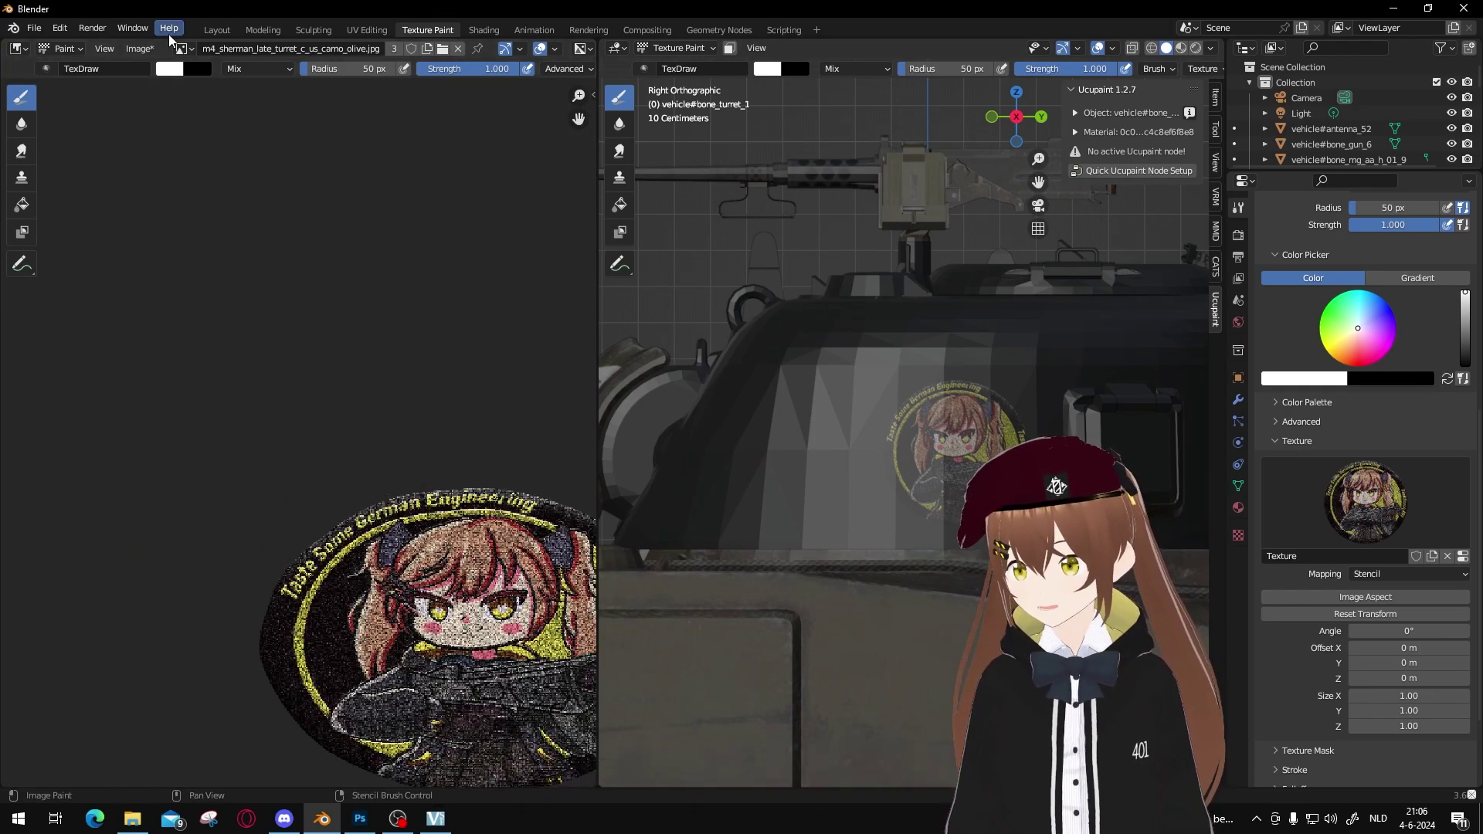
Examine the painted decal on the turret from several angles in the Layout workspace.
{"action": "left_click", "coordinate": [217, 29]}
{"action": "mouse_move", "coordinate": [668, 232]}
{"action": "middle_mouse_down"}
{"action": "mouse_move", "coordinate": [675, 275]}
{"action": "mouse_move", "coordinate": [740, 279]}
{"action": "mouse_move", "coordinate": [629, 280]}
{"action": "middle_mouse_up"}
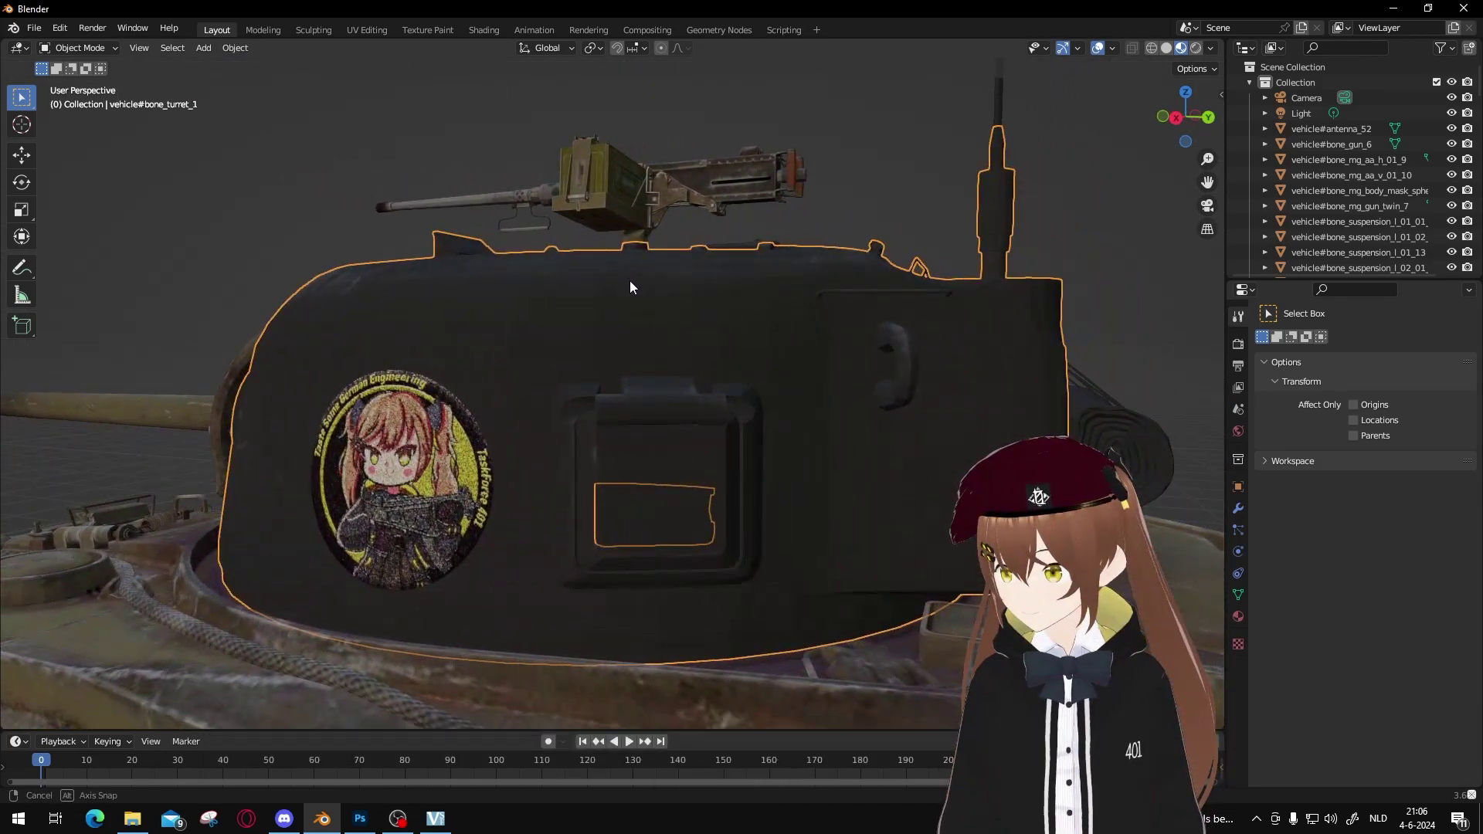
{"action": "left_click", "coordinate": [765, 182]}
{"action": "middle_click_drag", "start_coordinate": [568, 318], "coordinate": [672, 338]}
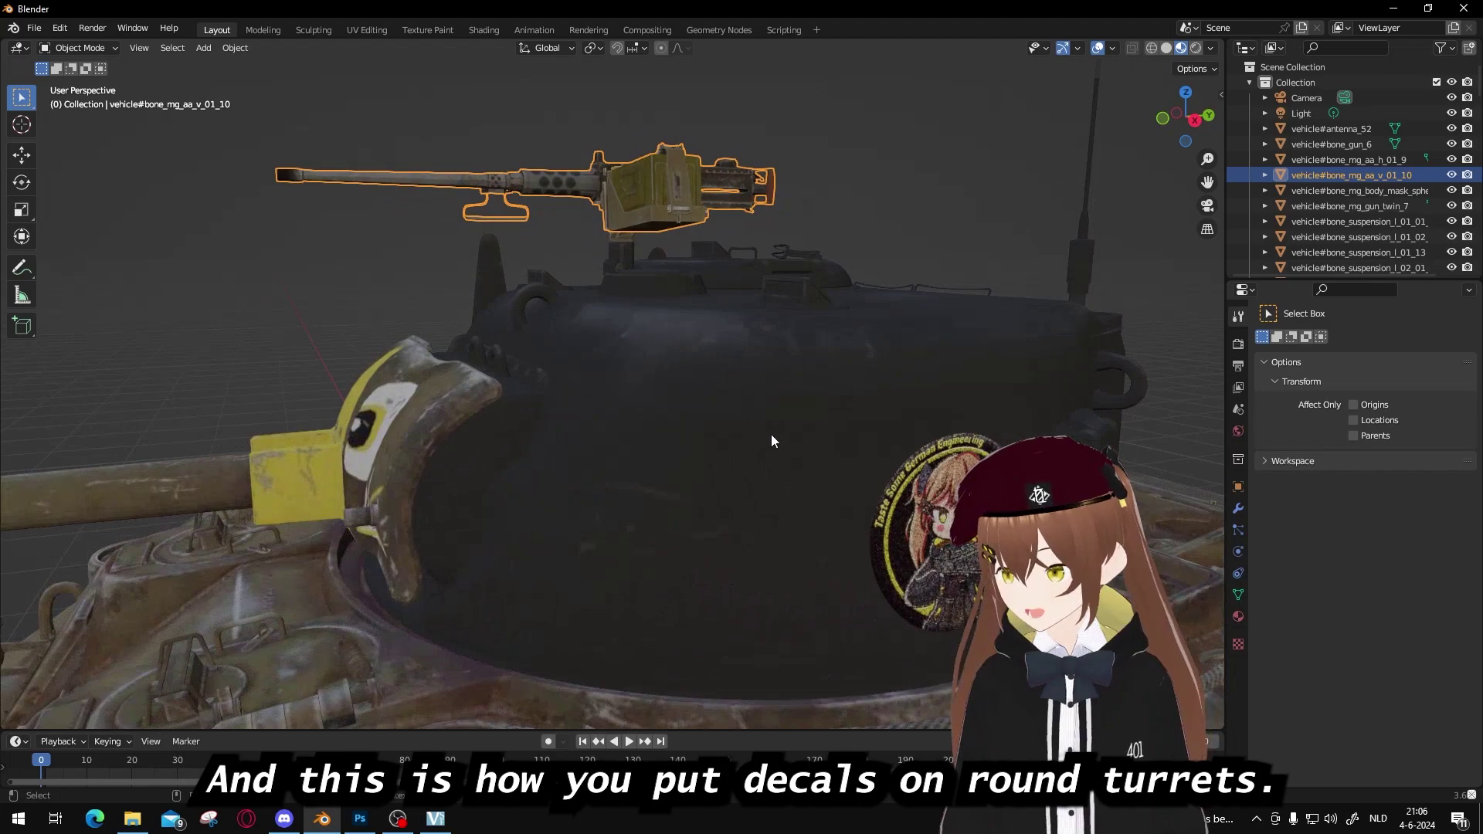
{"action": "scroll", "coordinate": [812, 417], "scroll_direction": "down", "scroll_amount": 3}
{"action": "scroll", "coordinate": [844, 467], "scroll_direction": "up", "scroll_amount": 5}
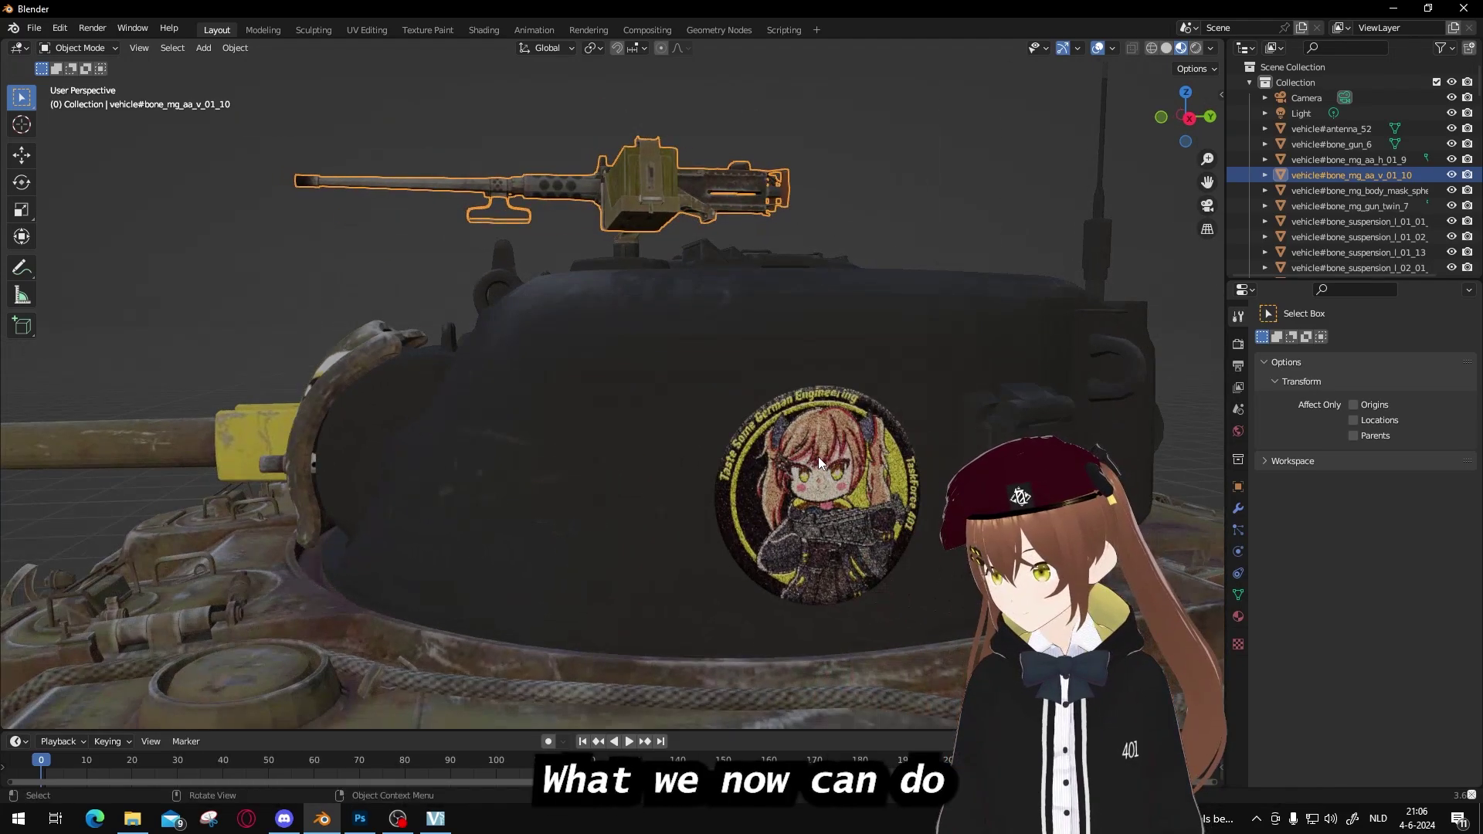
Select the turret again and copy its painted texture image from the Texture Paint workspace.
{"action": "left_click", "coordinate": [818, 456]}
{"action": "left_click", "coordinate": [431, 31]}
{"action": "left_click", "coordinate": [139, 48]}
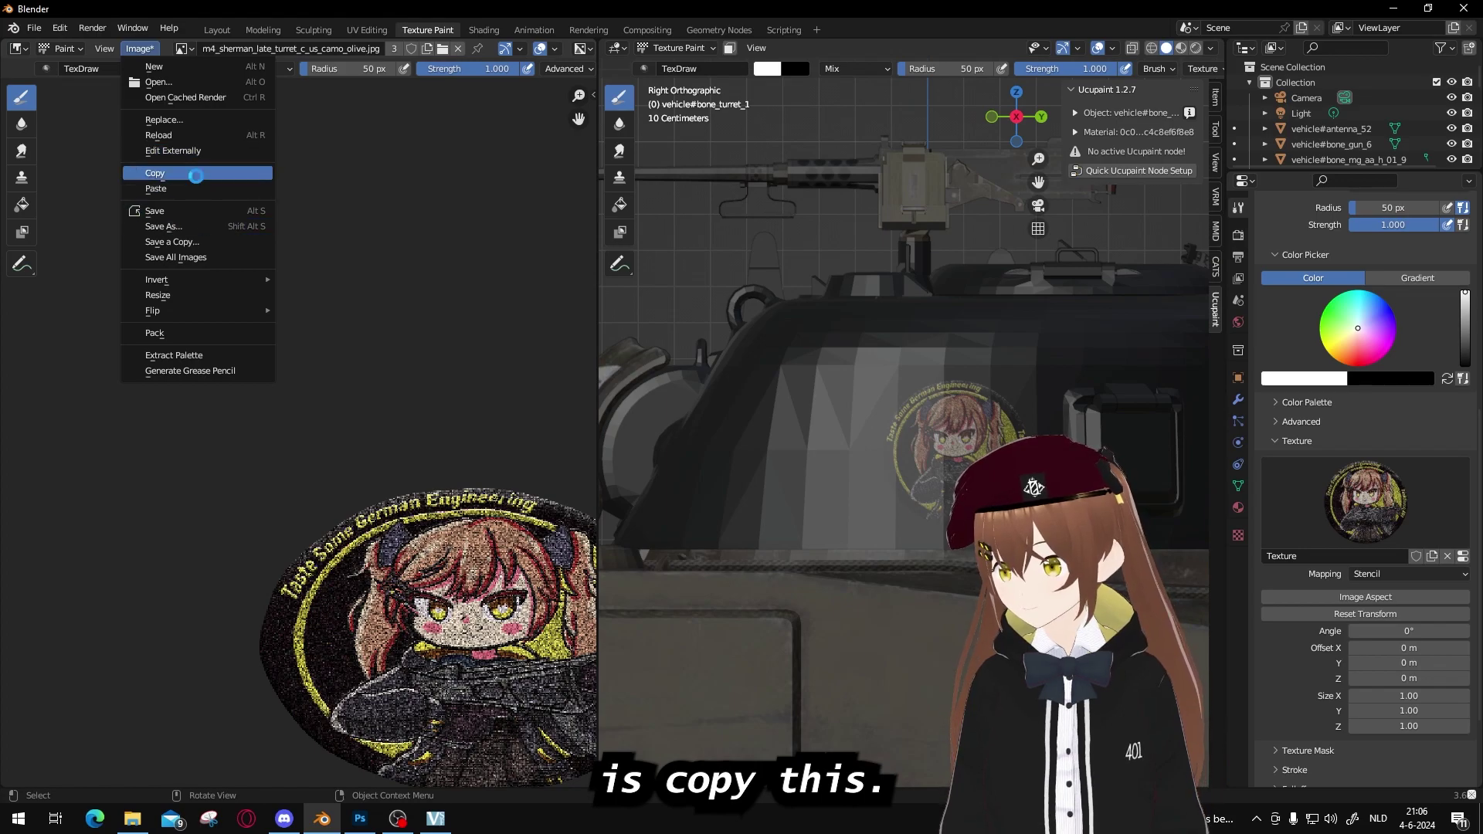
{"action": "left_click", "coordinate": [186, 174]}
Switch to Photoshop and, with Layer 2 hidden, paste the copied texture as a new layer directly above Background.
{"action": "left_click", "coordinate": [360, 819]}
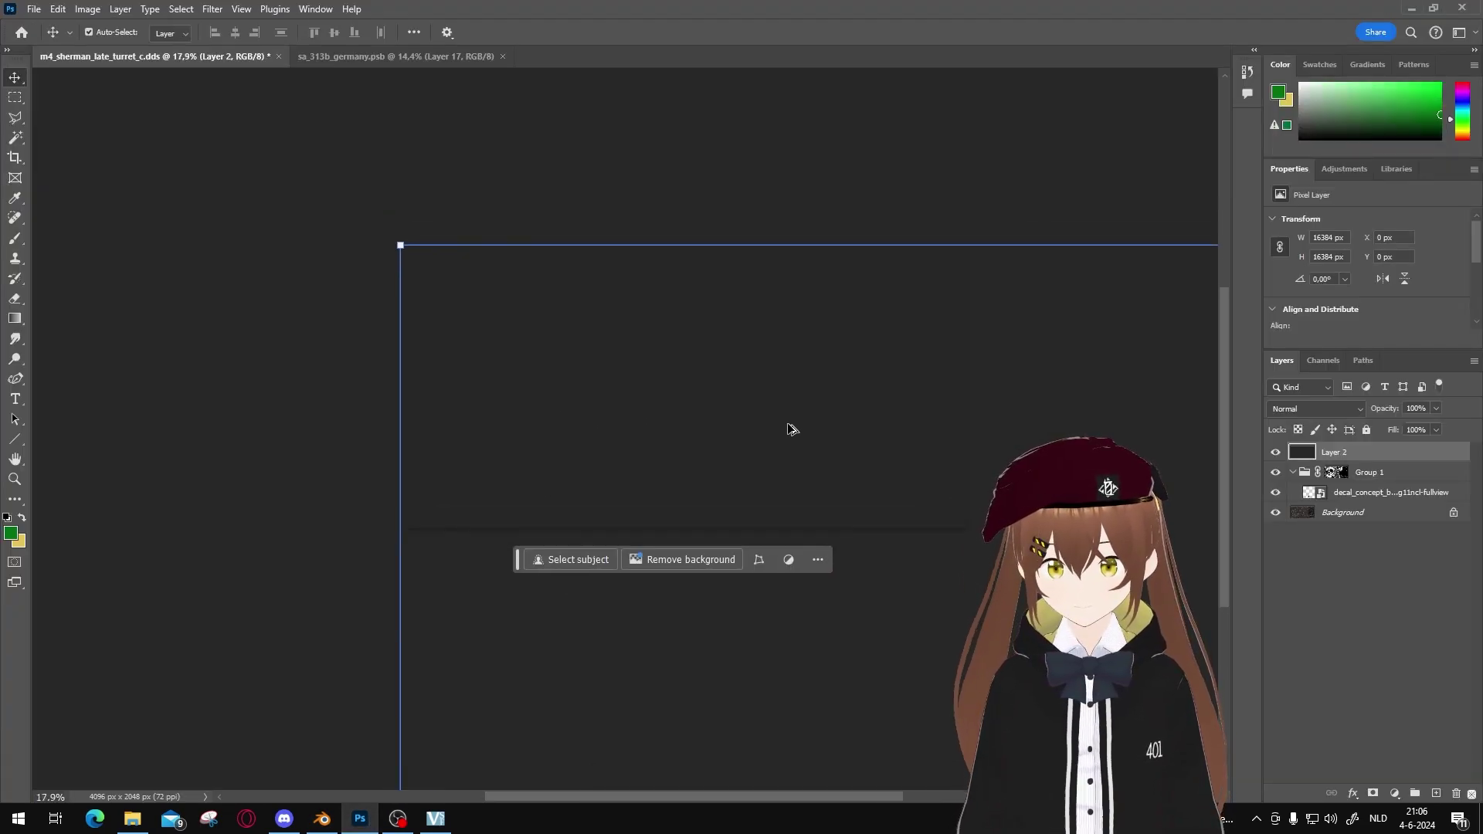
{"action": "left_click", "coordinate": [1359, 514]}
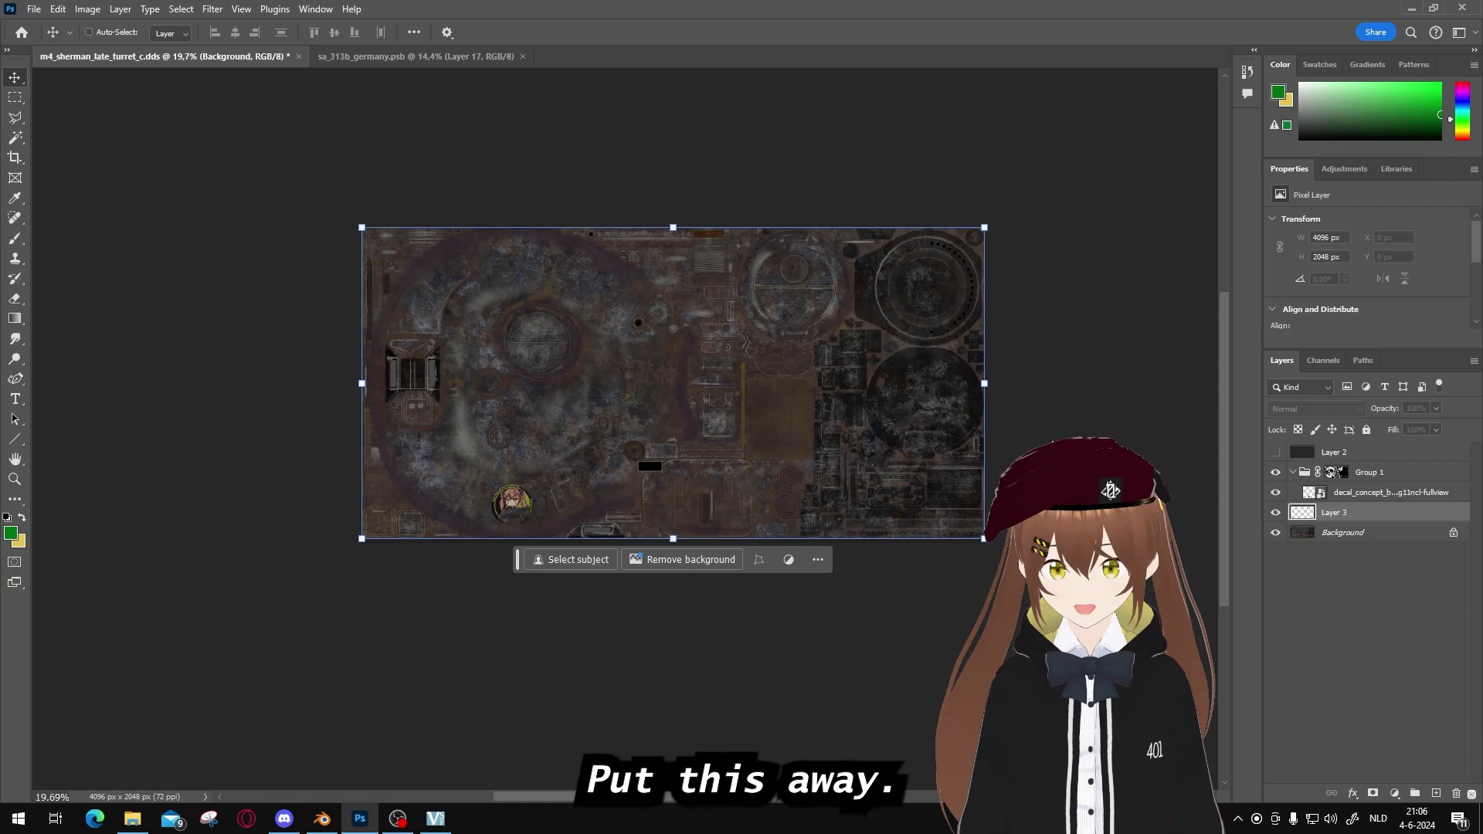
{"action": "key", "text": "ctrl+v"}
Hide the old decal_concept layer and move the pasted Layer 3 above it inside Group 1.
{"action": "left_click", "coordinate": [1275, 492]}
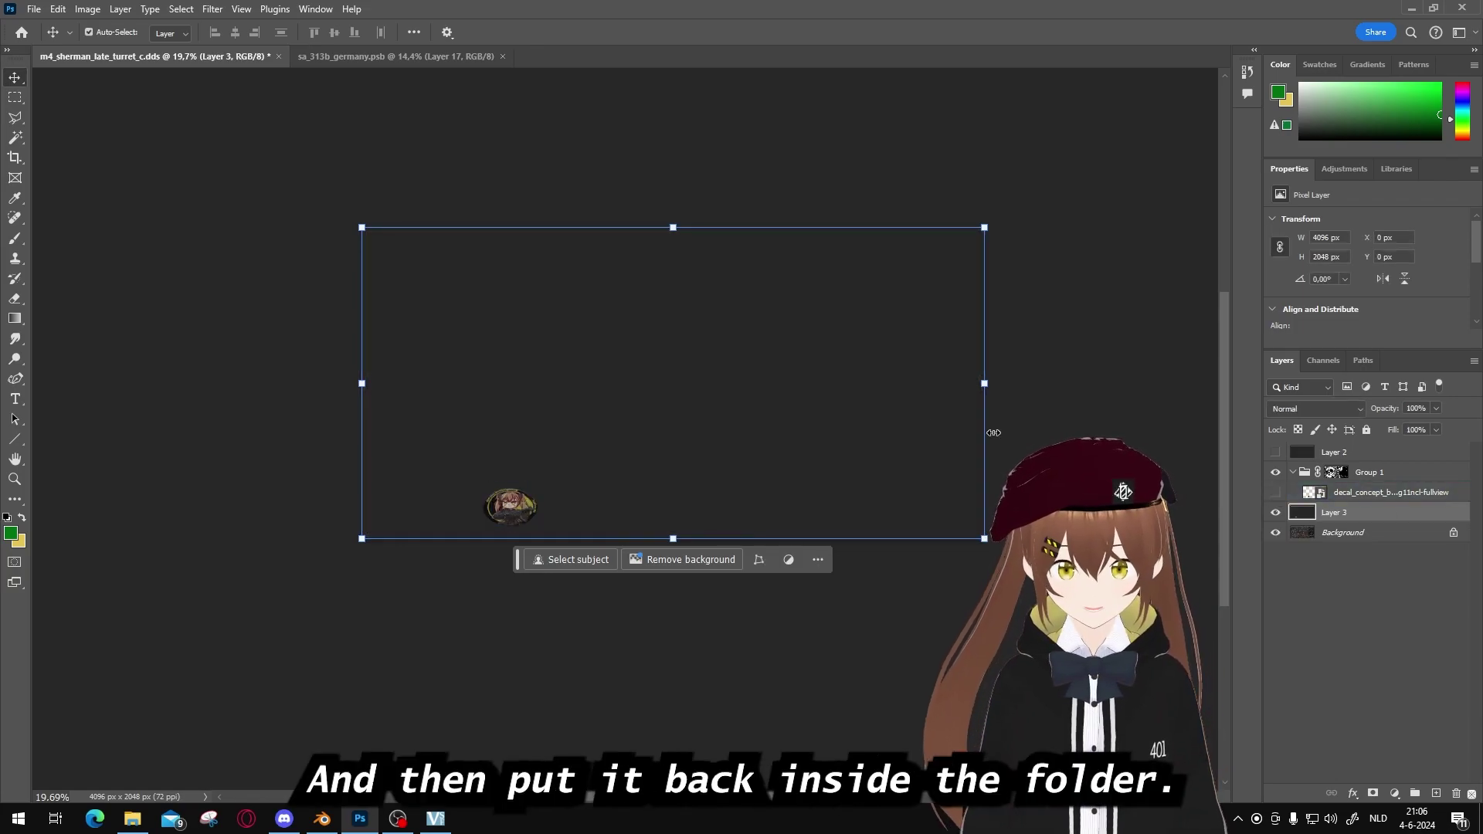
{"action": "scroll", "coordinate": [765, 343], "scroll_direction": "up", "scroll_amount": 3, "text": "alt"}
{"action": "left_click_drag", "start_coordinate": [1359, 512], "coordinate": [1360, 489]}
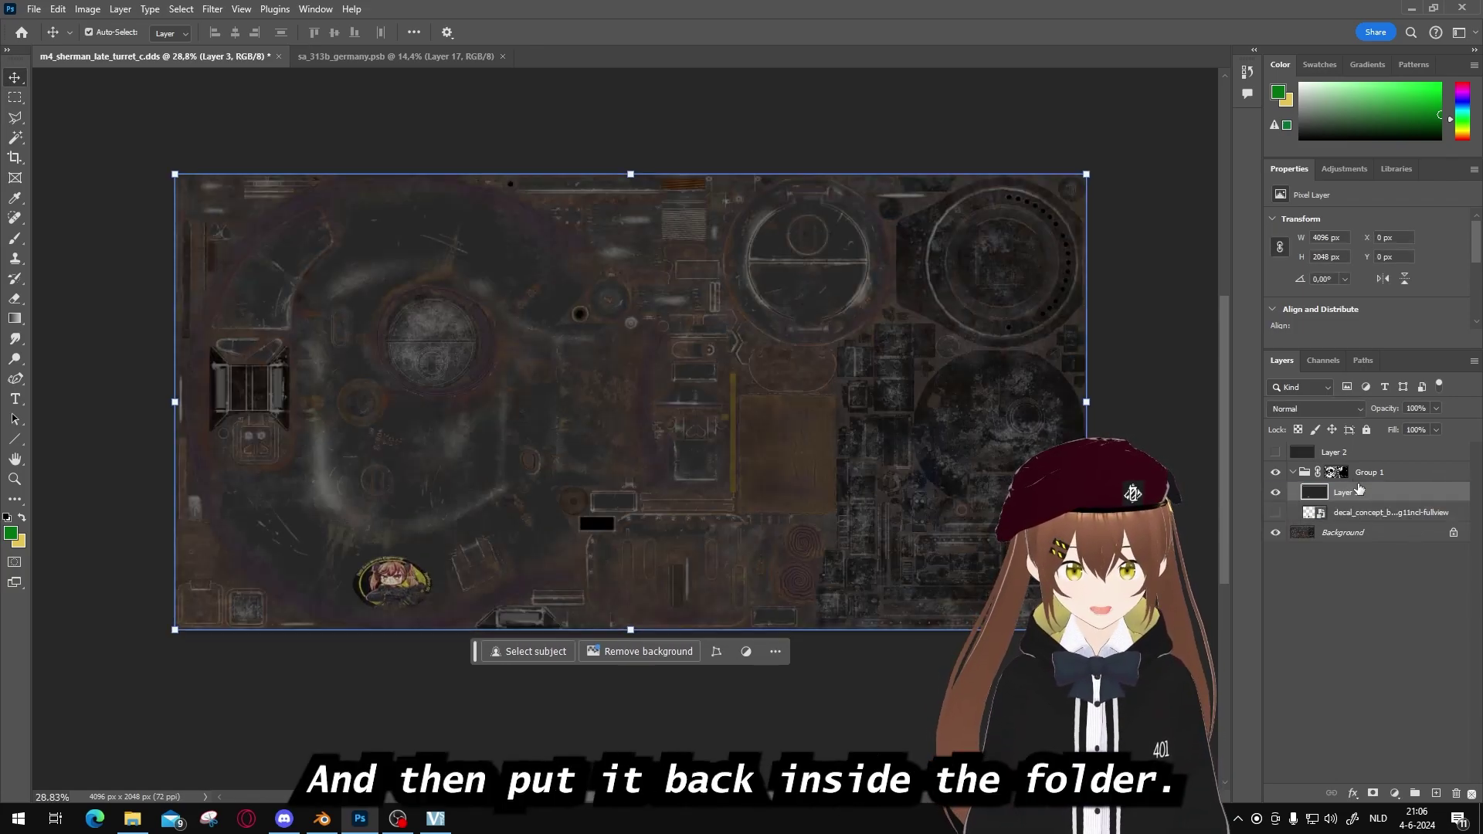
Quick-export the texture as a PNG to Downloads, overwriting m4_sherman_late_turret_c.png.
{"action": "left_click", "coordinate": [34, 8]}
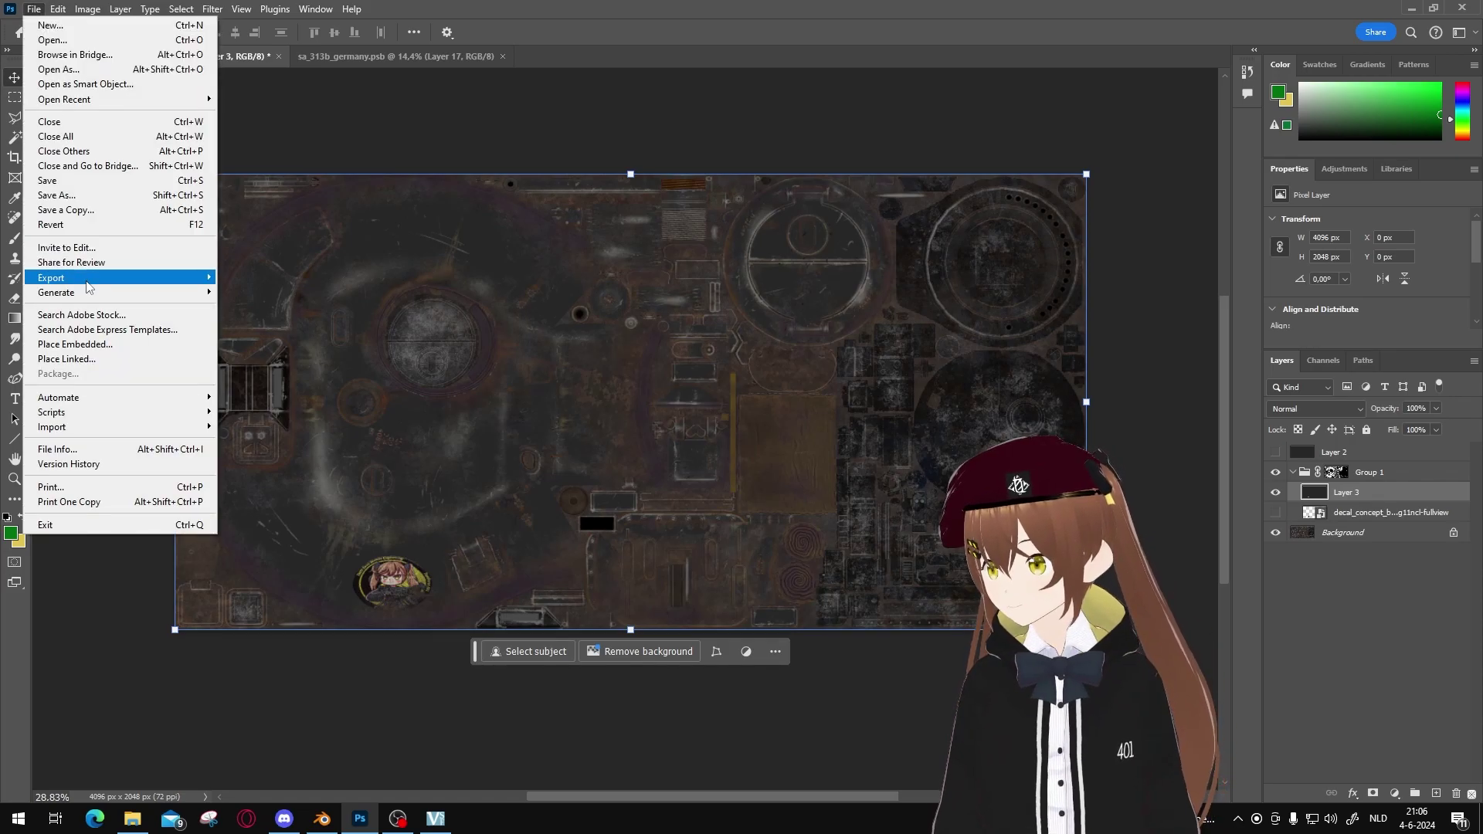
{"action": "mouse_move", "coordinate": [139, 277]}
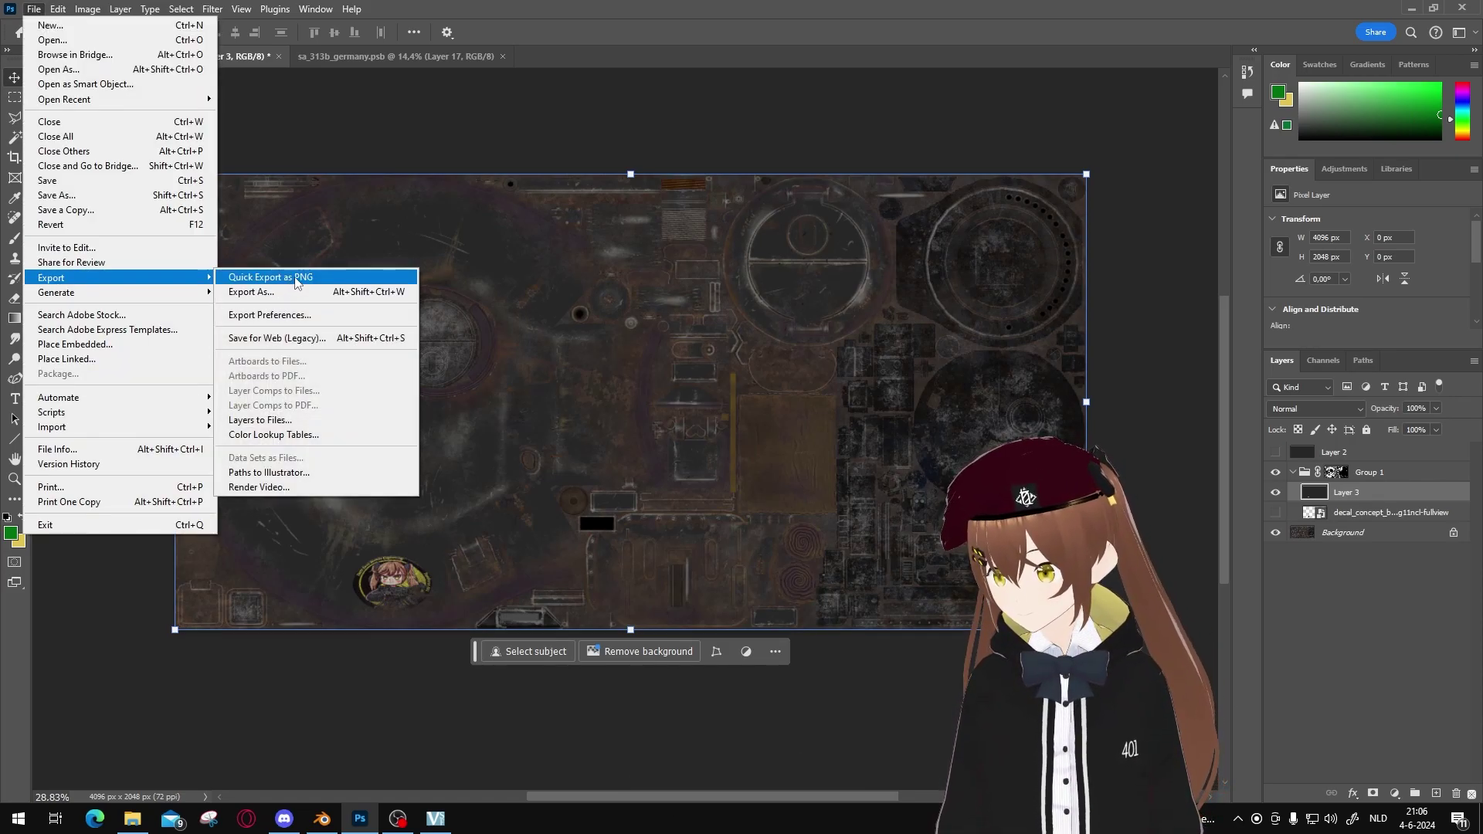
{"action": "left_click", "coordinate": [296, 278]}
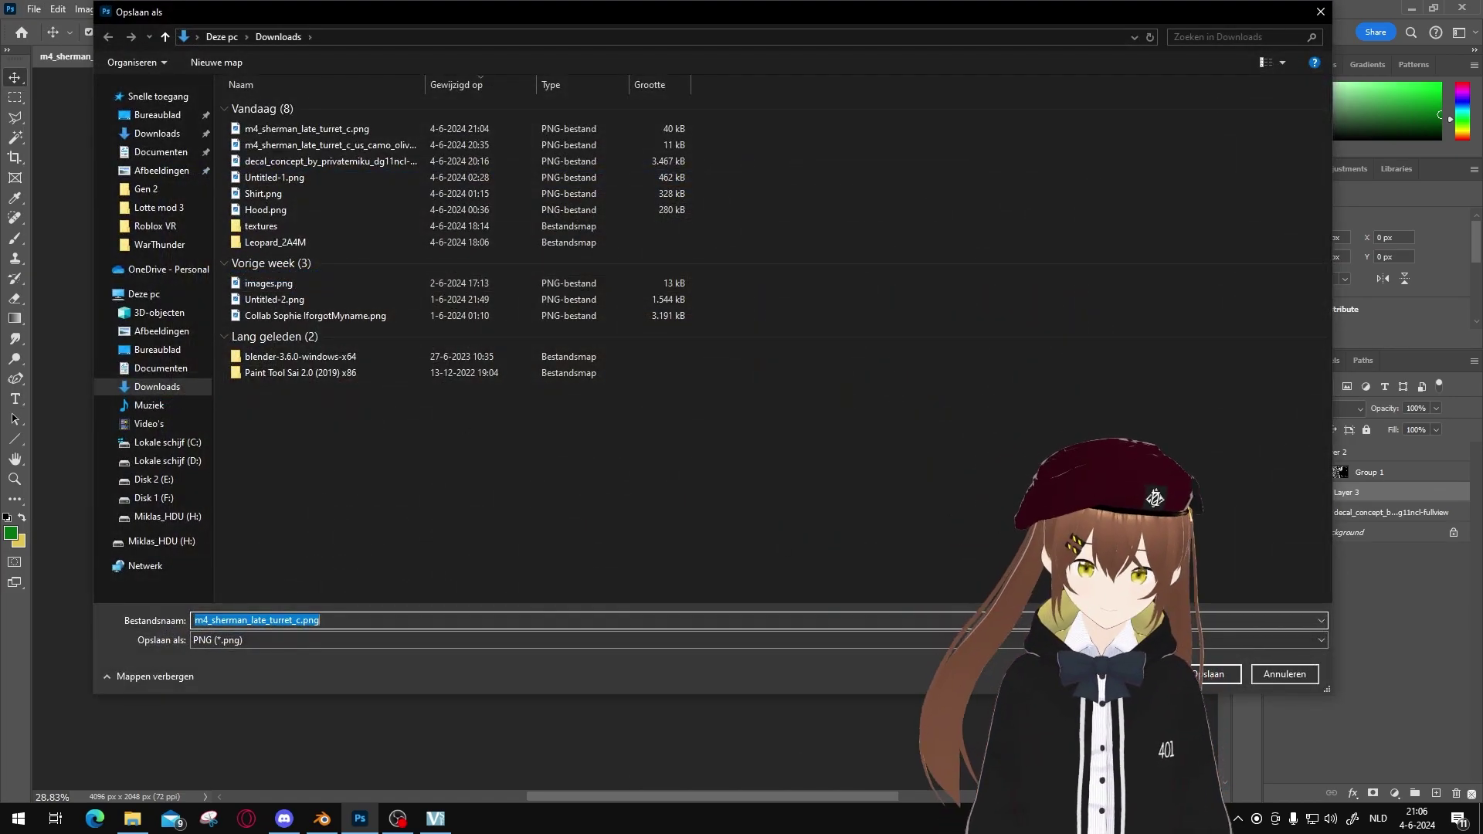
{"action": "left_click", "coordinate": [1219, 666]}
{"action": "left_click", "coordinate": [761, 412]}
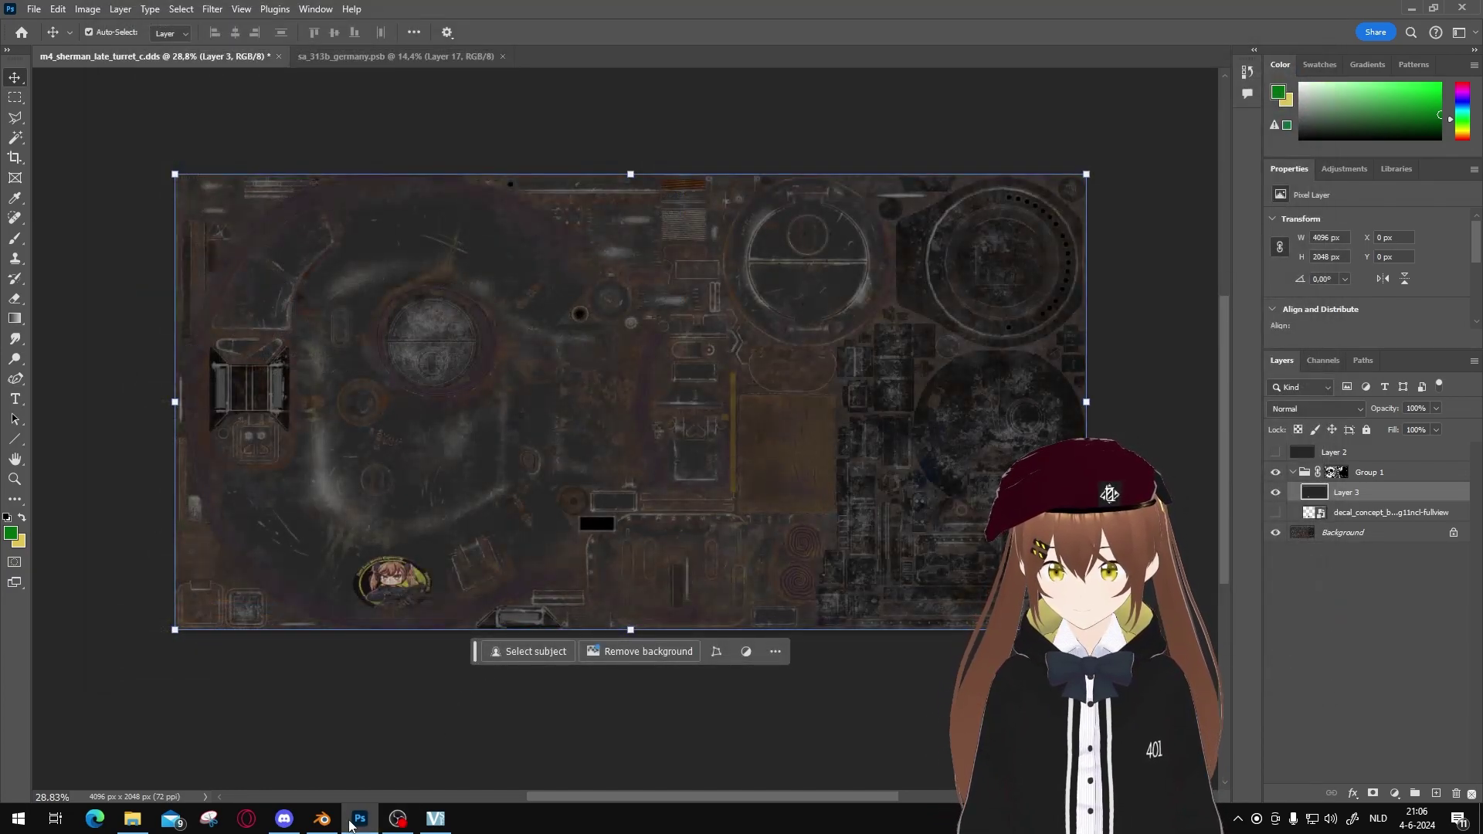
Switch to Blender and replace the turret's texture image with the newly exported m4_sherman_late_turret_c.png from Downloads.
{"action": "left_click", "coordinate": [322, 819]}
{"action": "left_click", "coordinate": [144, 50]}
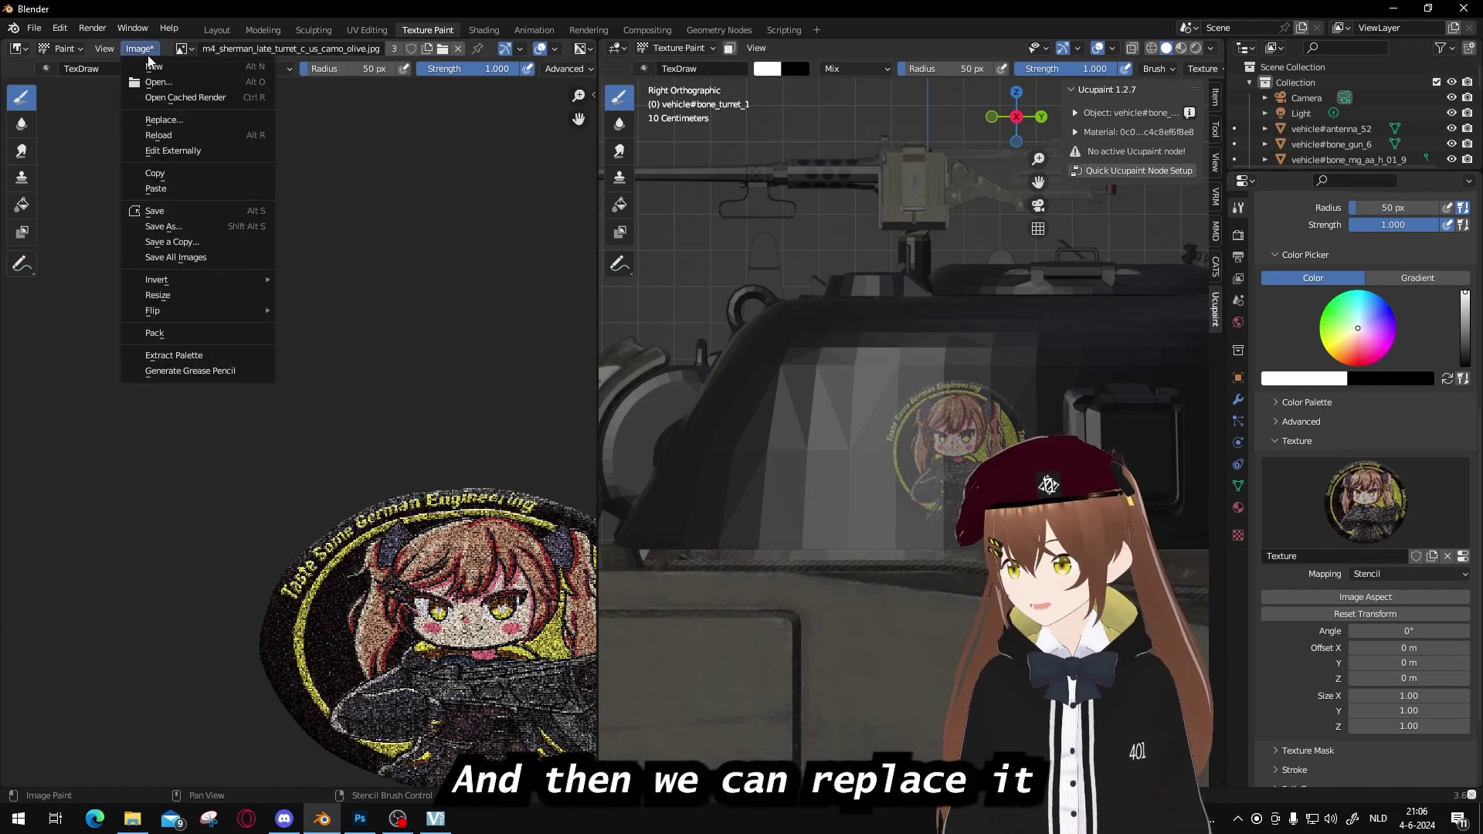
{"action": "left_click", "coordinate": [161, 120]}
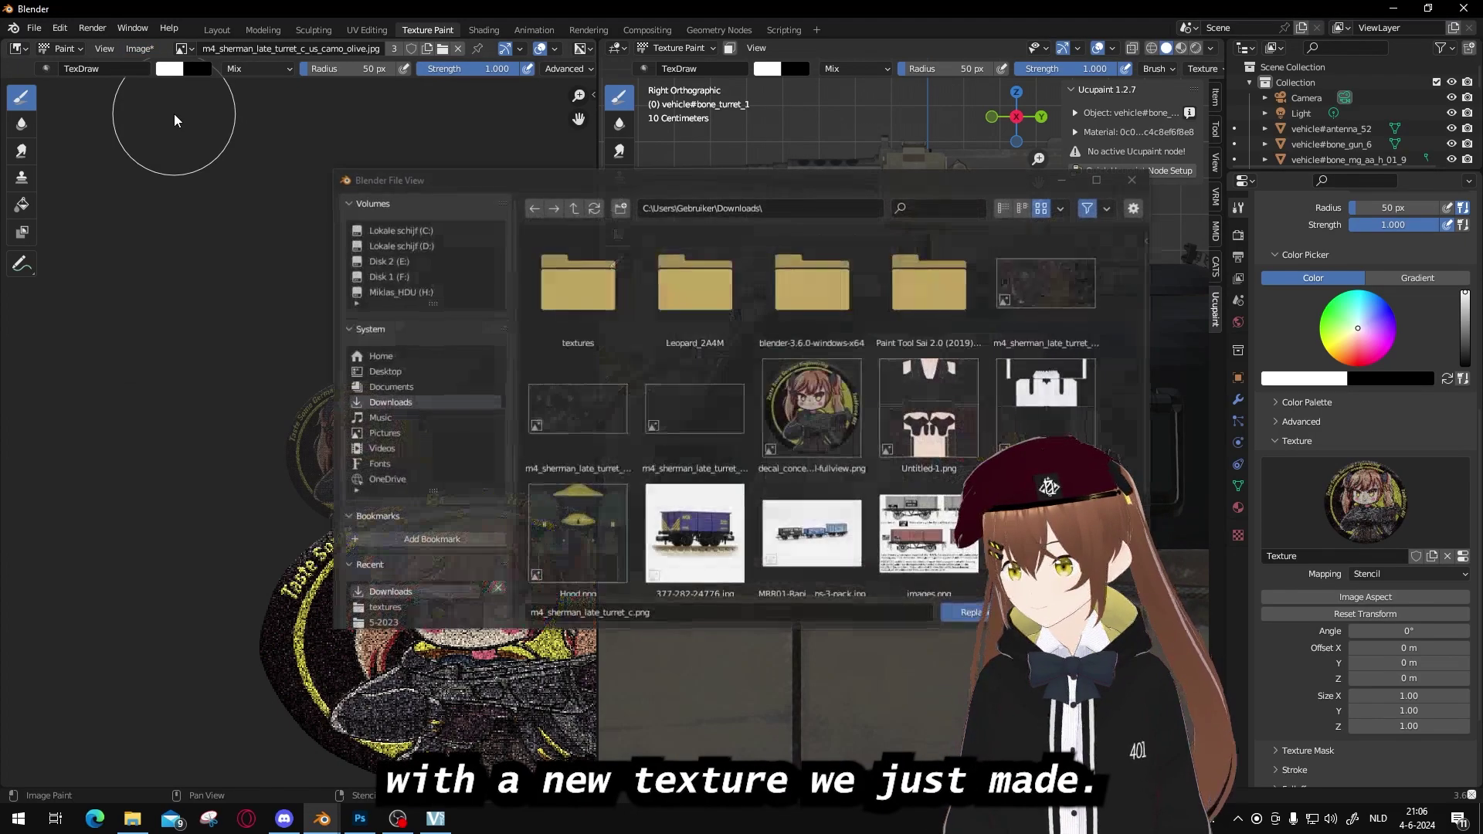
{"action": "double_click", "coordinate": [1020, 293]}
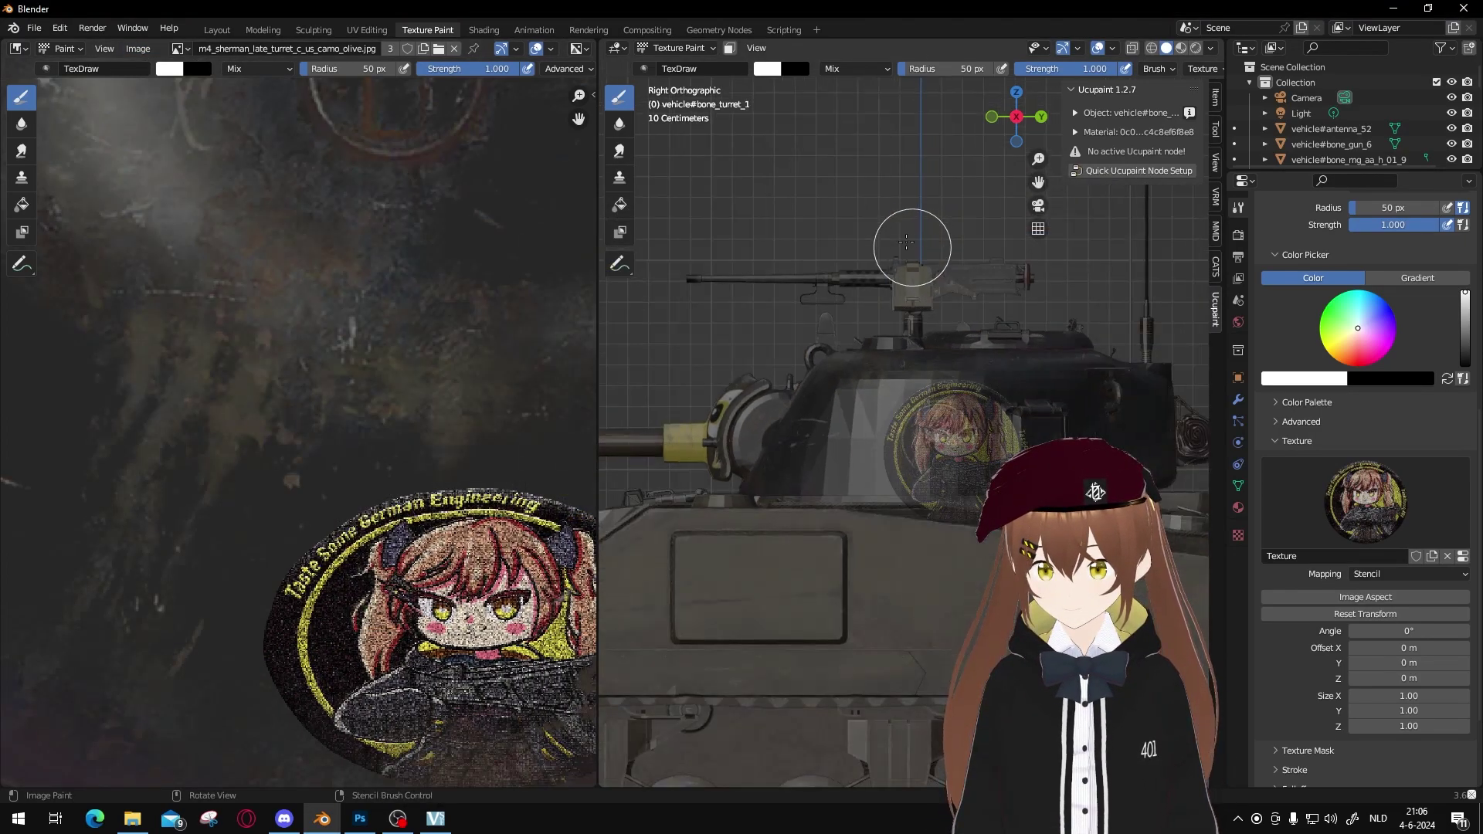
Examine the retextured tank in the Layout workspace from the back, right and front orthographic views.
{"action": "left_click", "coordinate": [217, 30]}
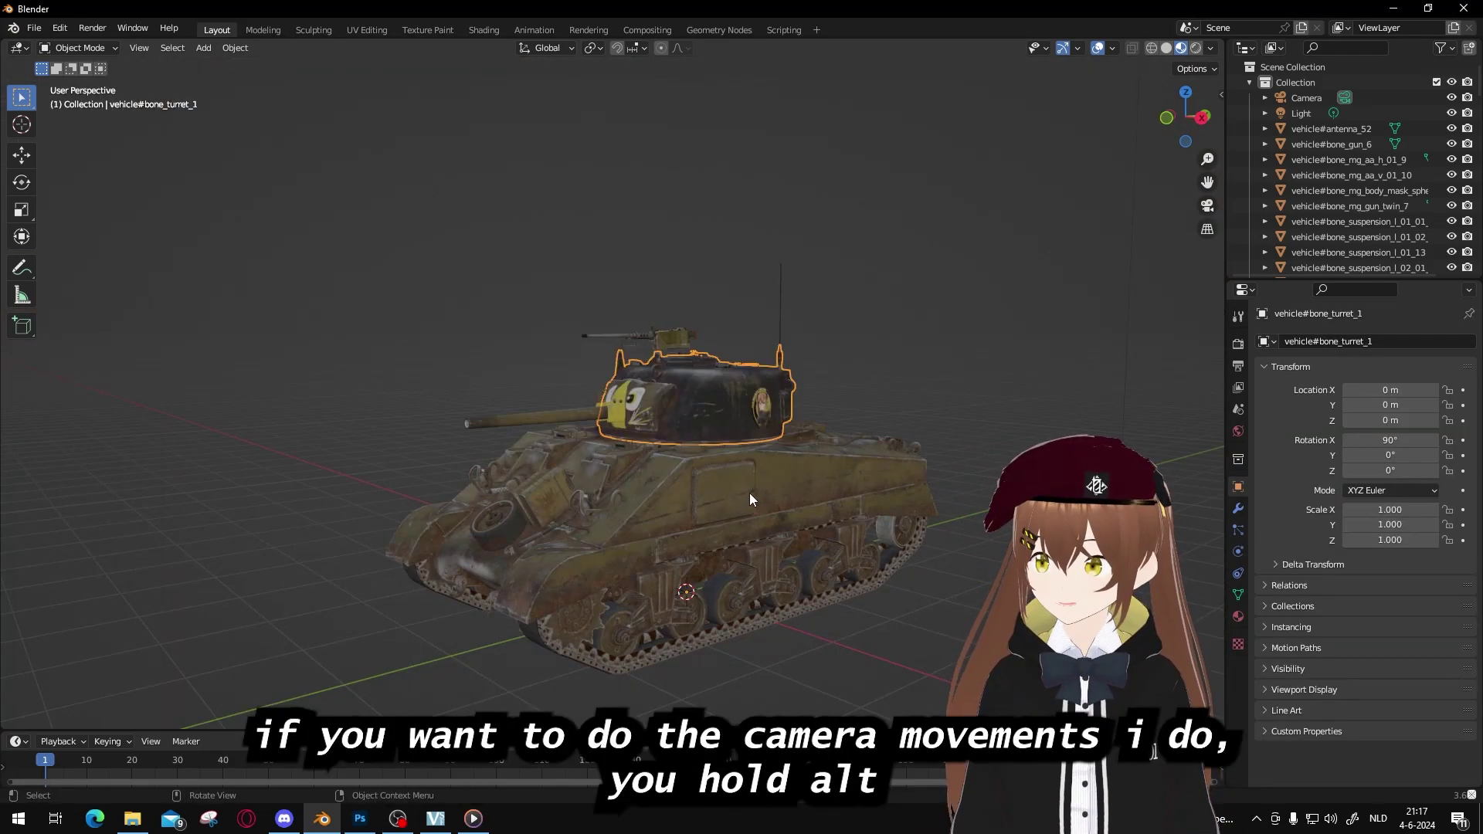
{"action": "middle_click_drag", "start_coordinate": [605, 504], "coordinate": [738, 512], "text": "alt"}
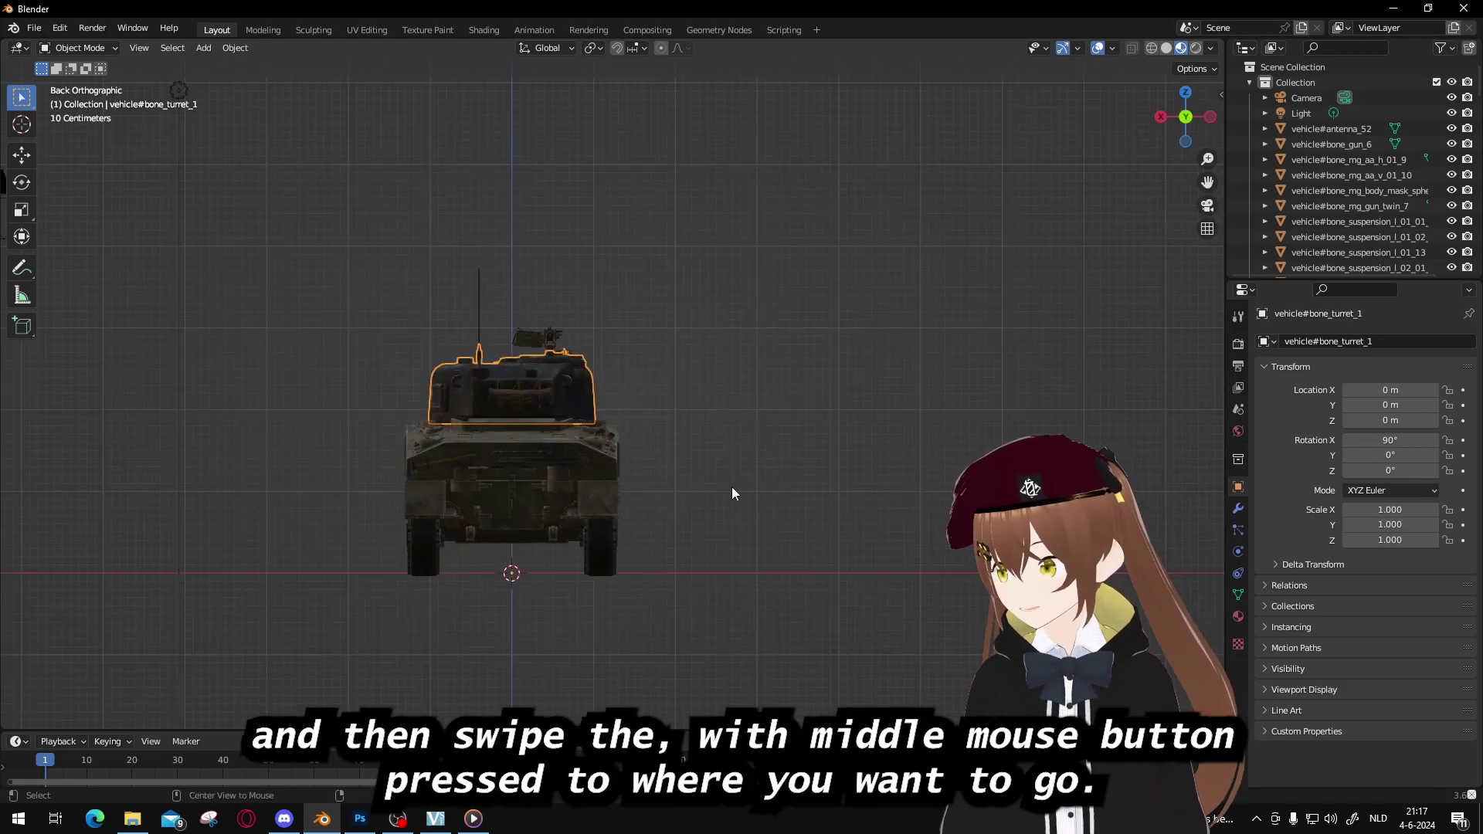
{"action": "middle_click_drag", "start_coordinate": [465, 467], "coordinate": [965, 450], "text": "alt"}
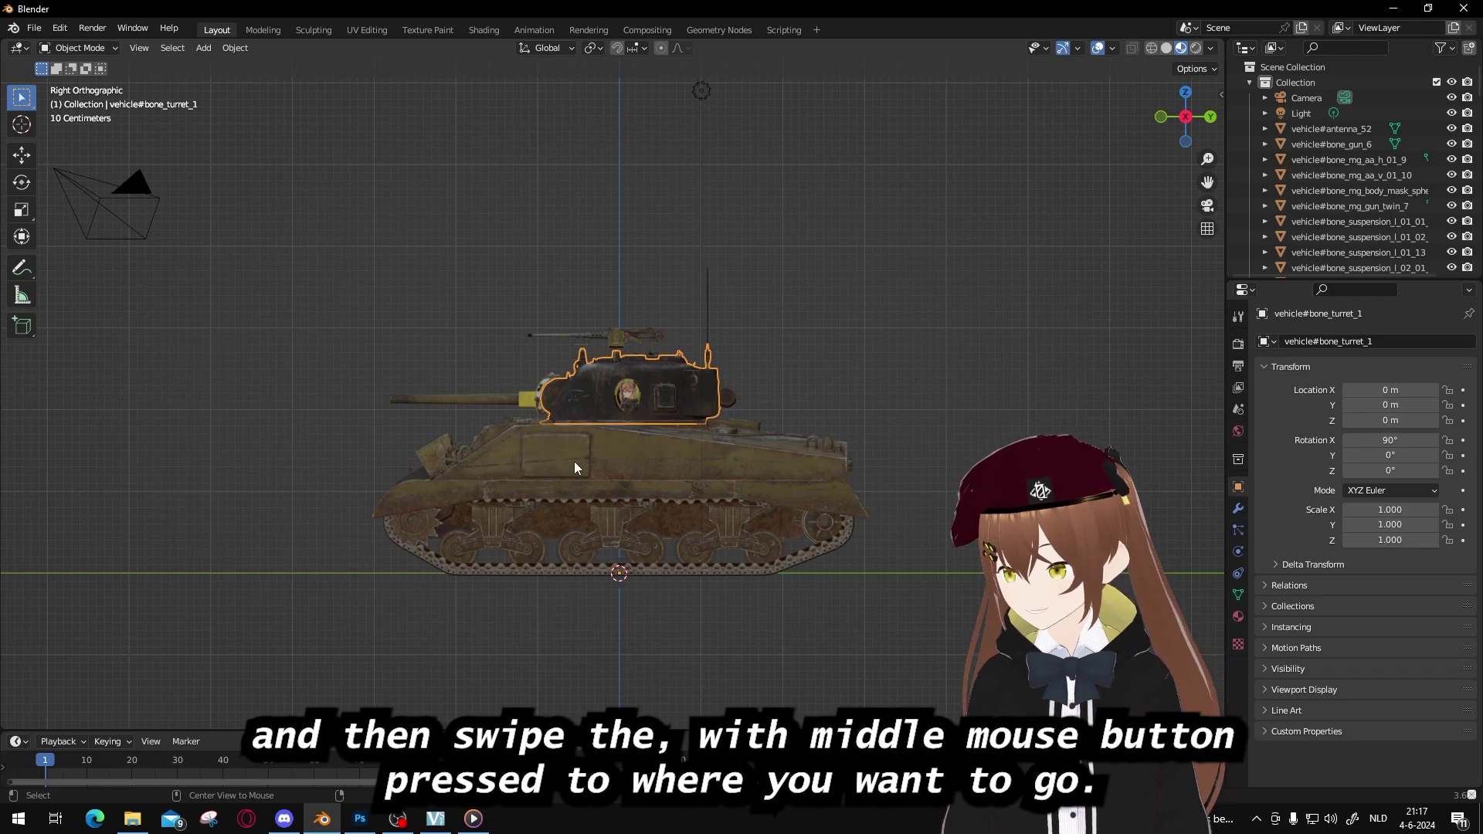
{"action": "middle_click_drag", "start_coordinate": [573, 463], "coordinate": [889, 471], "text": "alt"}
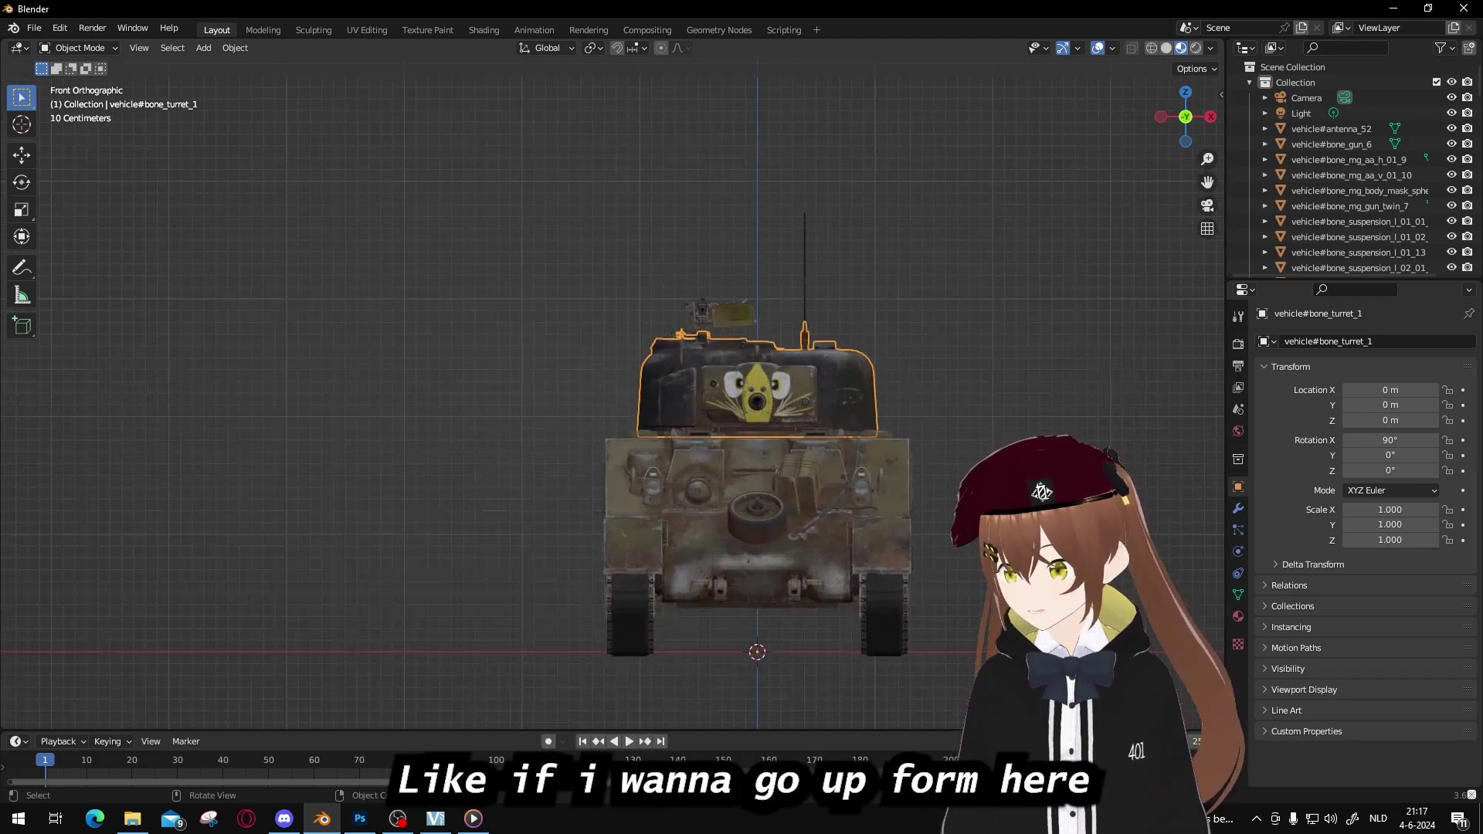
{"action": "scroll", "coordinate": [999, 455], "scroll_direction": "up", "scroll_amount": 1}
{"action": "middle_click_drag", "start_coordinate": [999, 454], "coordinate": [848, 369], "text": "shift"}
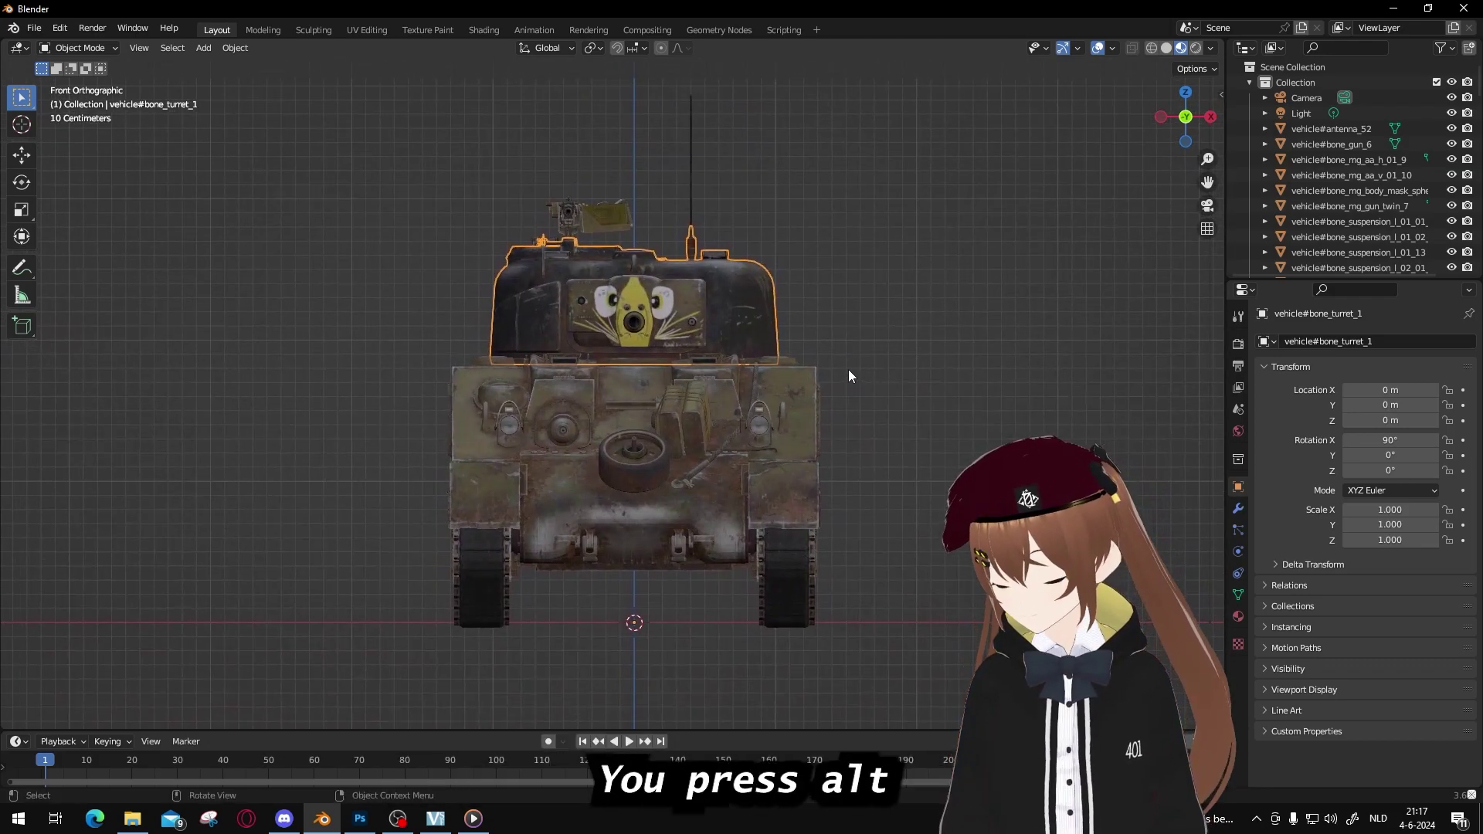
Examine the tank from directly above, along the hull, and then from the back view again.
{"action": "key", "text": "alt"}
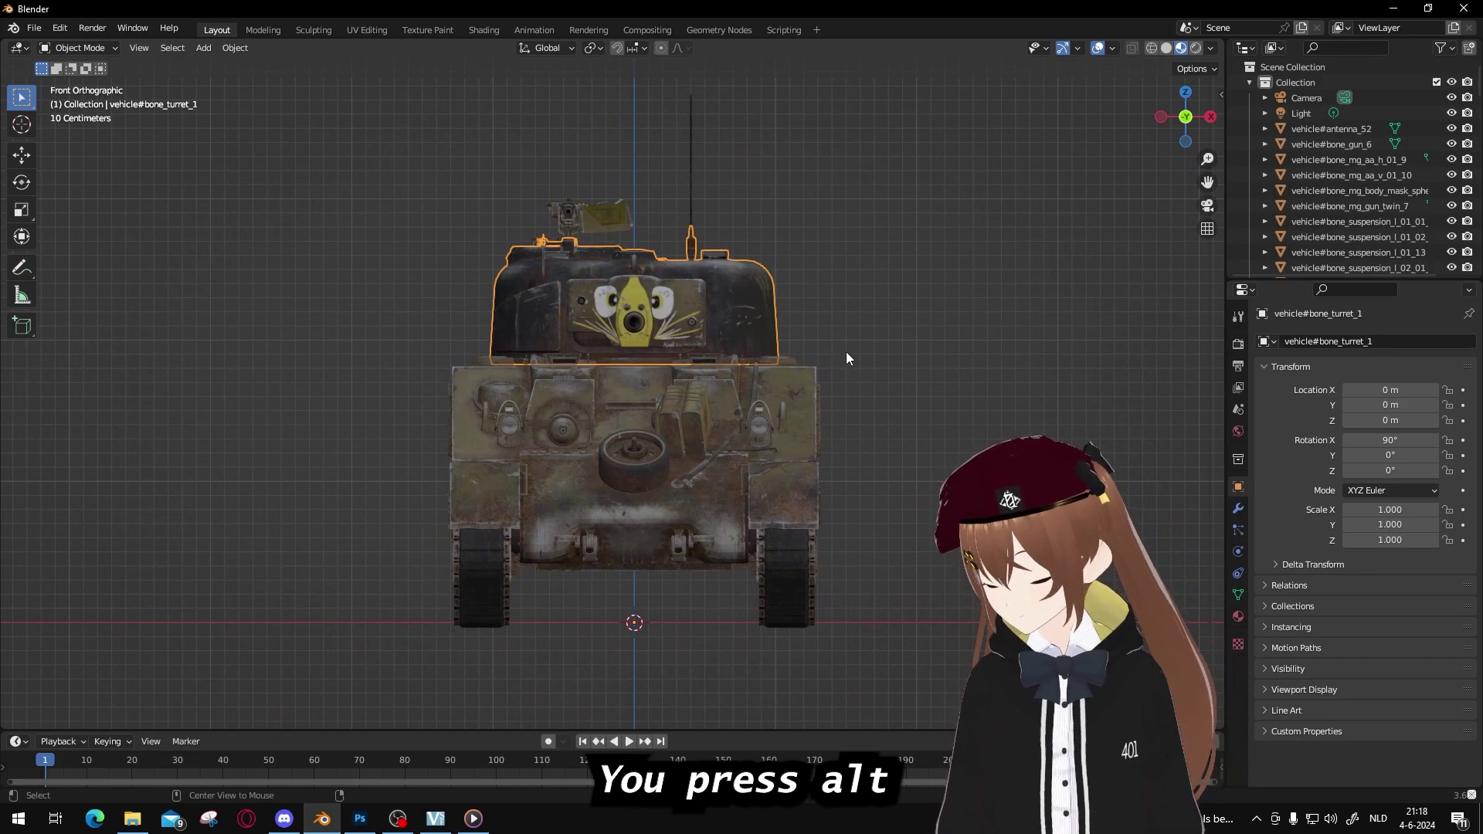
{"action": "middle_click_drag", "start_coordinate": [846, 358], "coordinate": [711, 722], "text": "alt"}
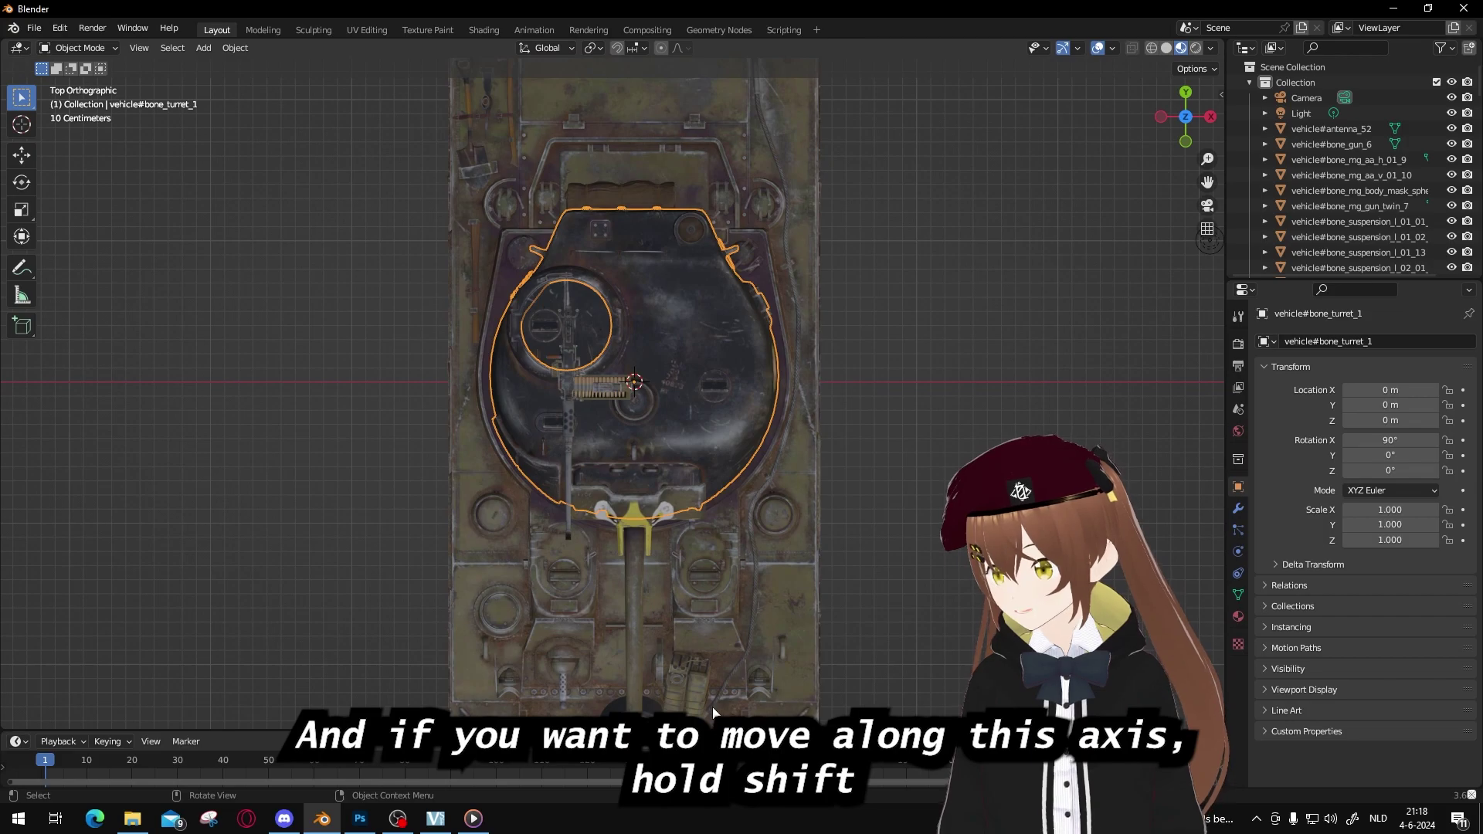
{"action": "key", "text": "shift"}
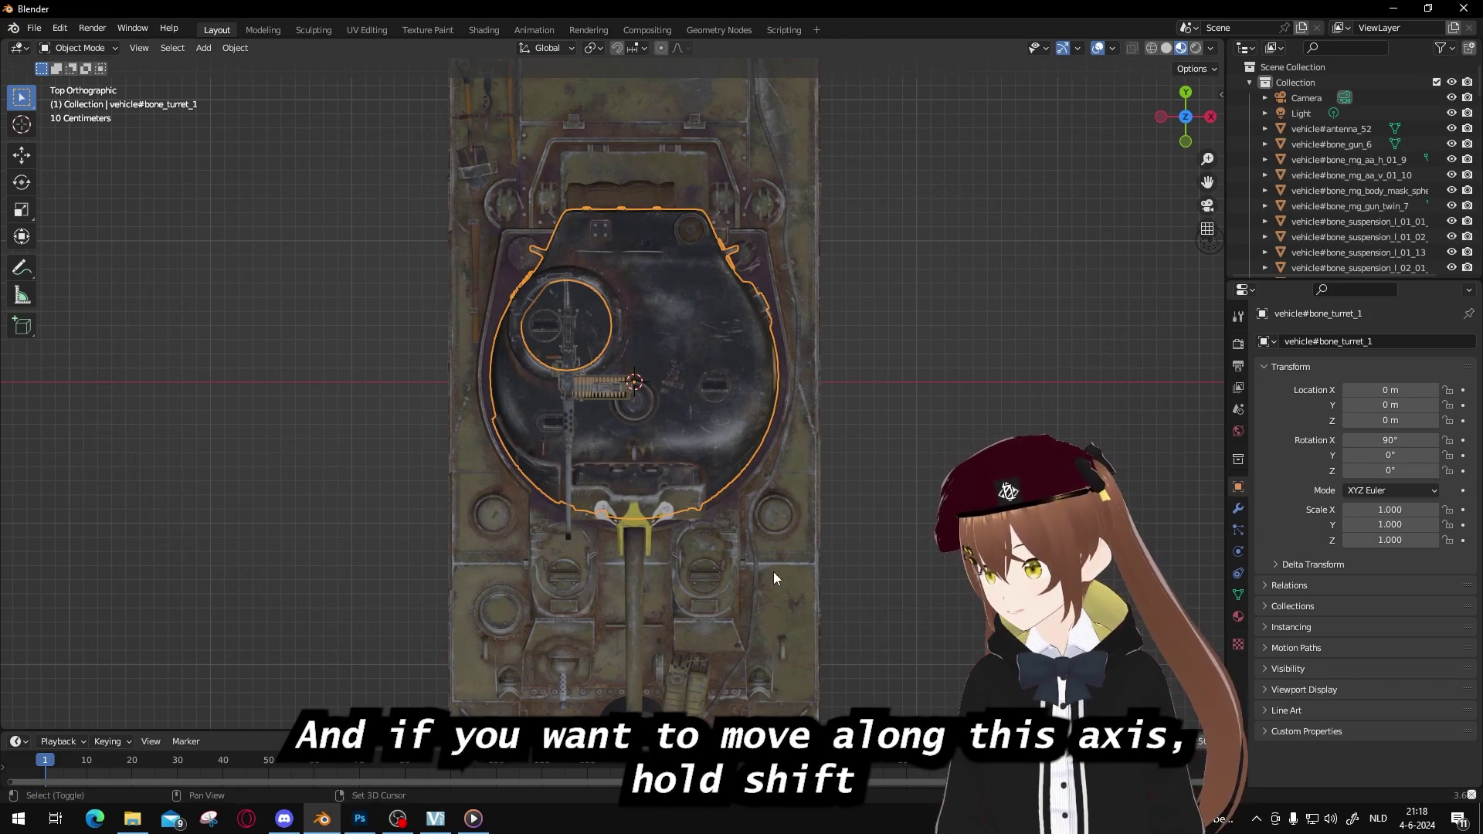
{"action": "middle_click_drag", "start_coordinate": [770, 623], "coordinate": [753, 707], "text": "shift"}
{"action": "middle_click_drag", "start_coordinate": [769, 611], "coordinate": [758, 549], "text": "alt"}
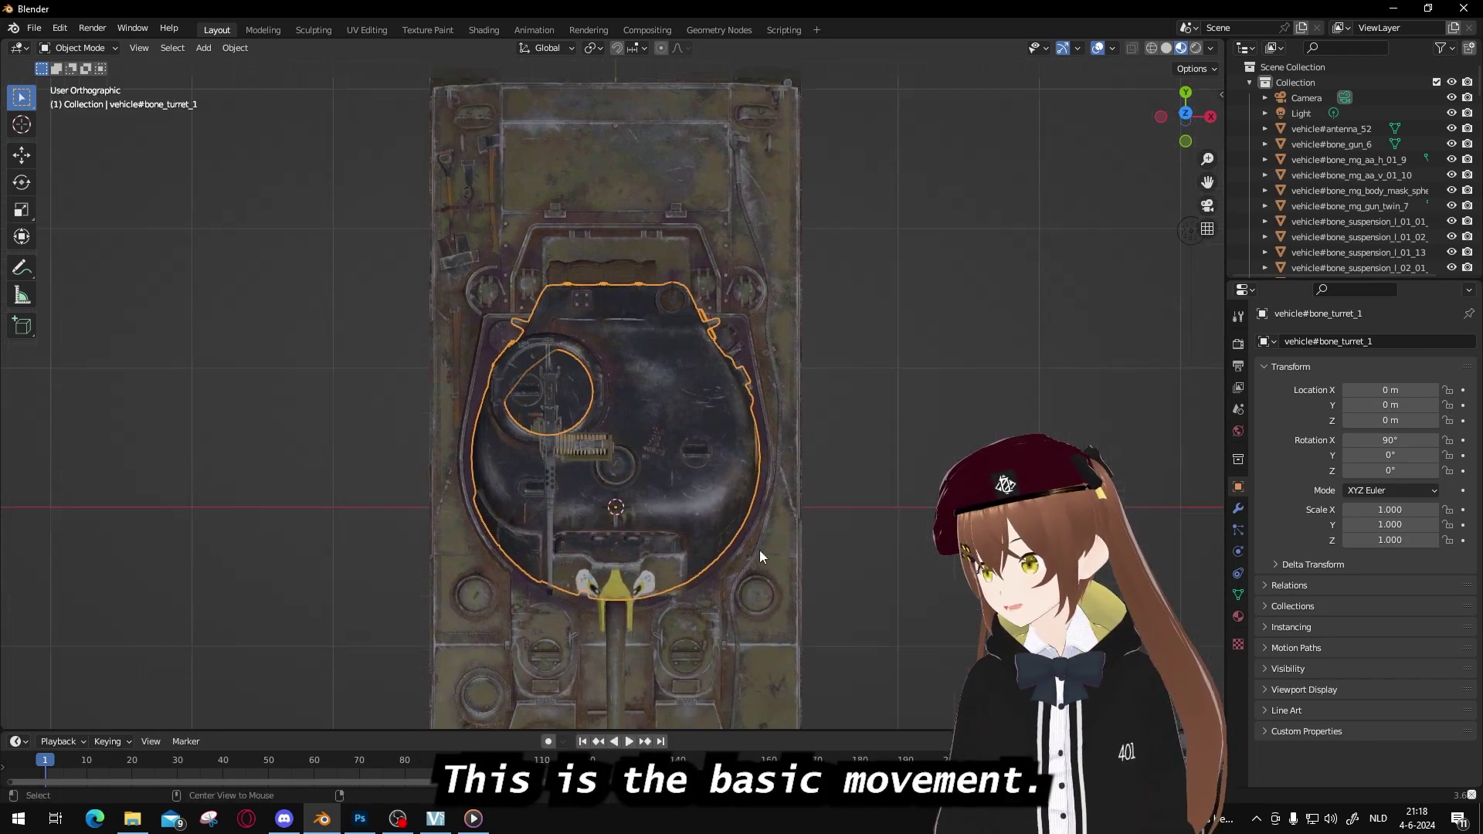
{"action": "middle_click_drag", "start_coordinate": [414, 498], "coordinate": [754, 506], "text": "alt"}
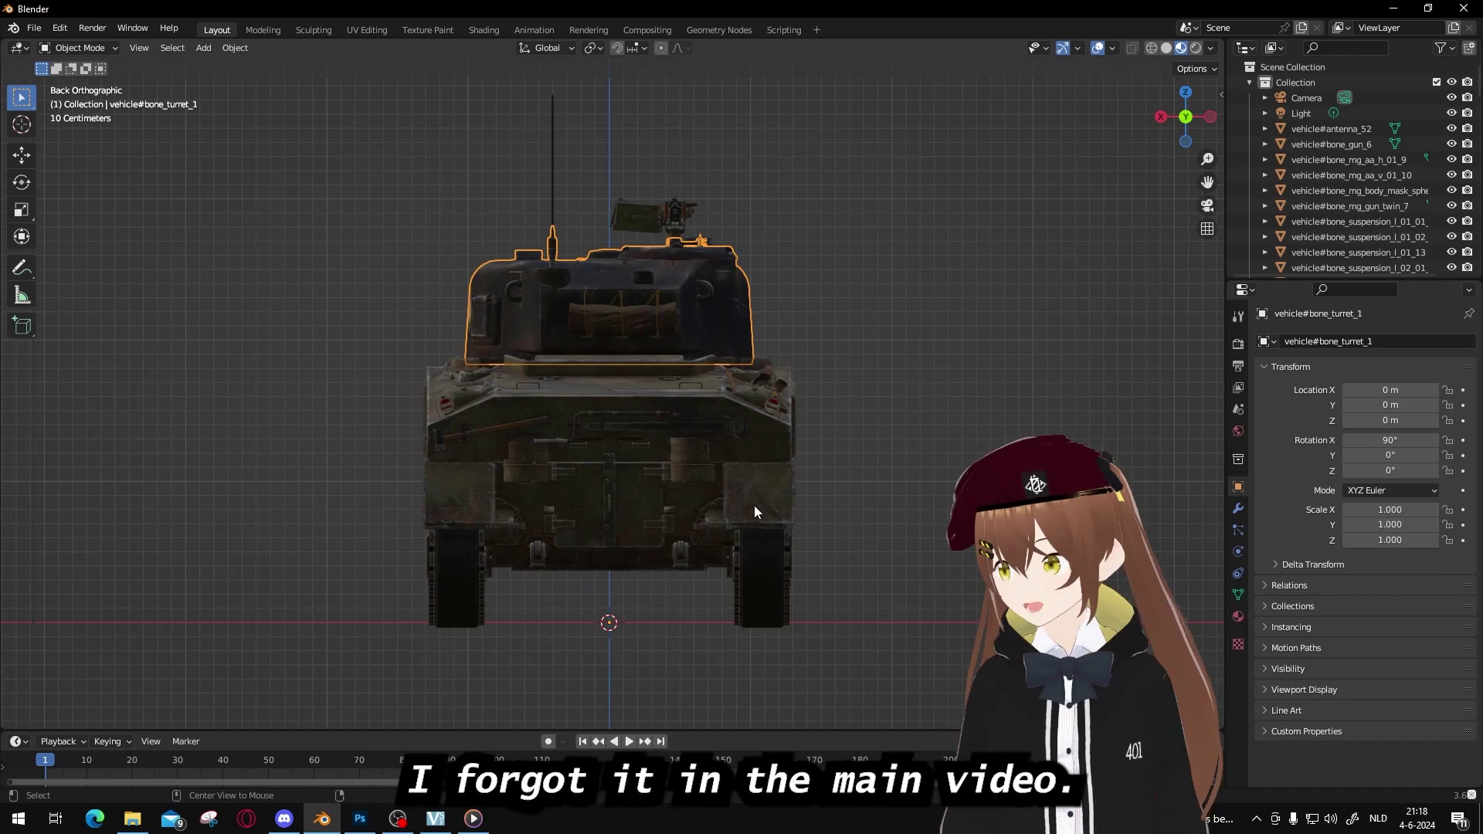